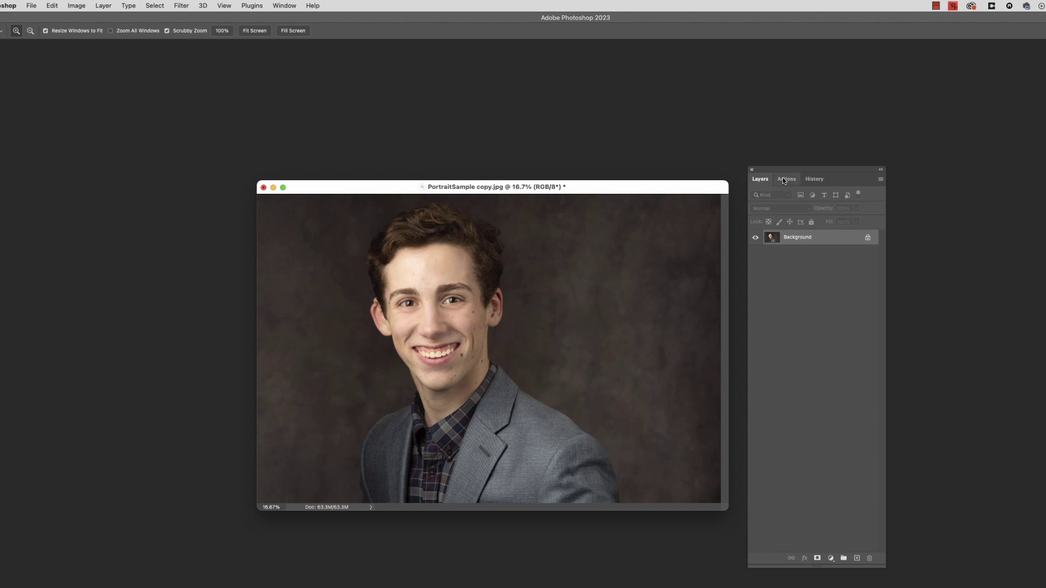
# Nudge the Layers panel and portrait window into place, then show the Actions list
pyautogui.moveTo(783, 169); pyautogui.dragTo(783, 151)
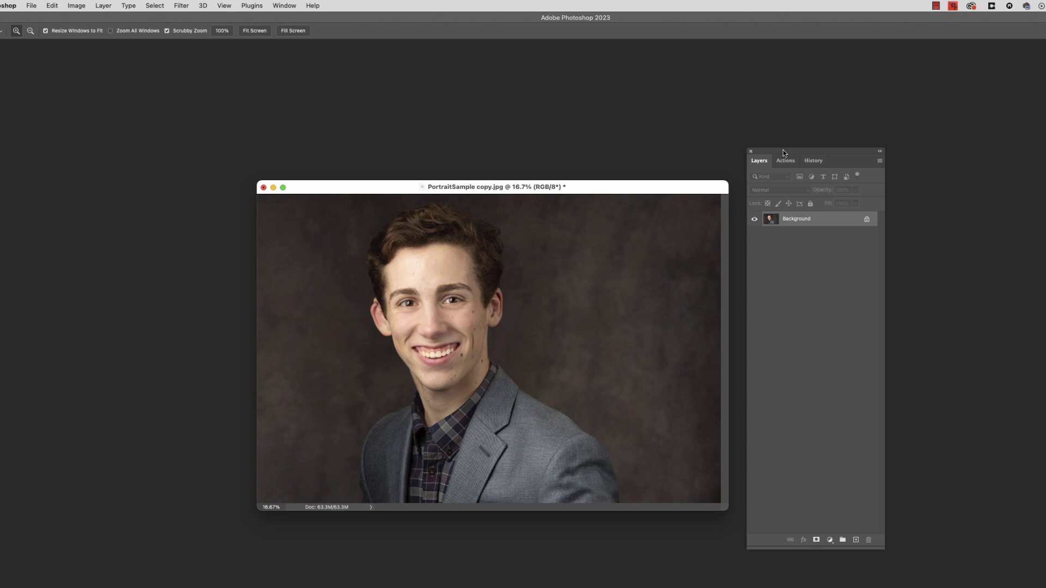
pyautogui.moveTo(669, 187); pyautogui.dragTo(667, 190)
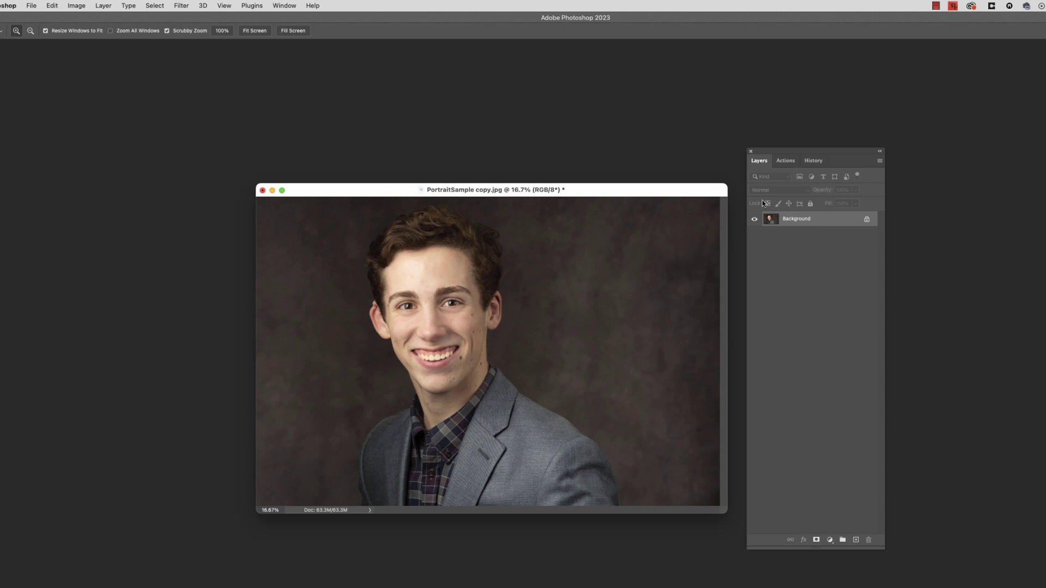
pyautogui.click(787, 162)
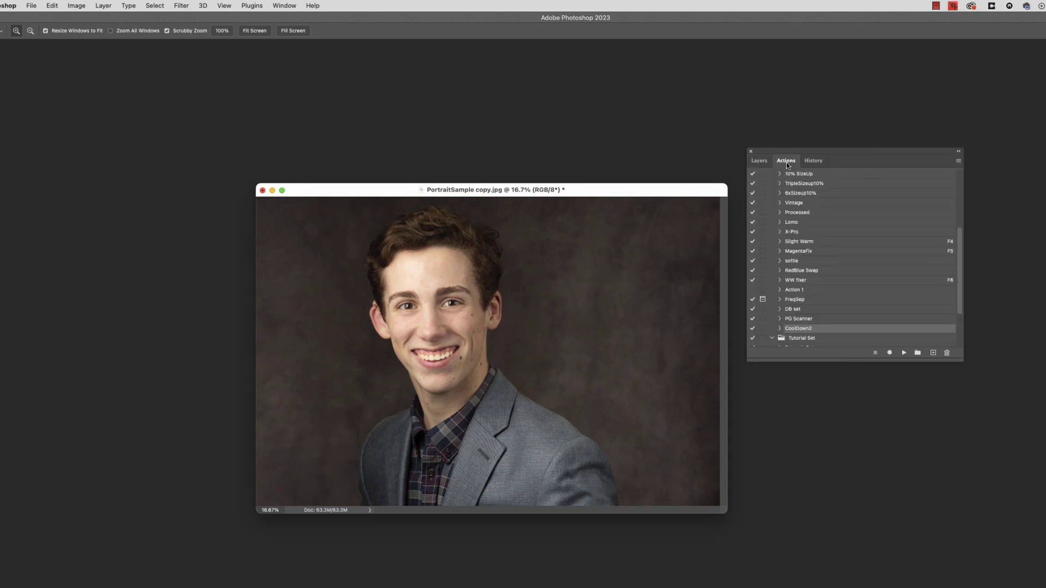
# Bring the Actions panel forward from the Window menu and open its options menu
pyautogui.moveTo(865, 152); pyautogui.dragTo(854, 156)
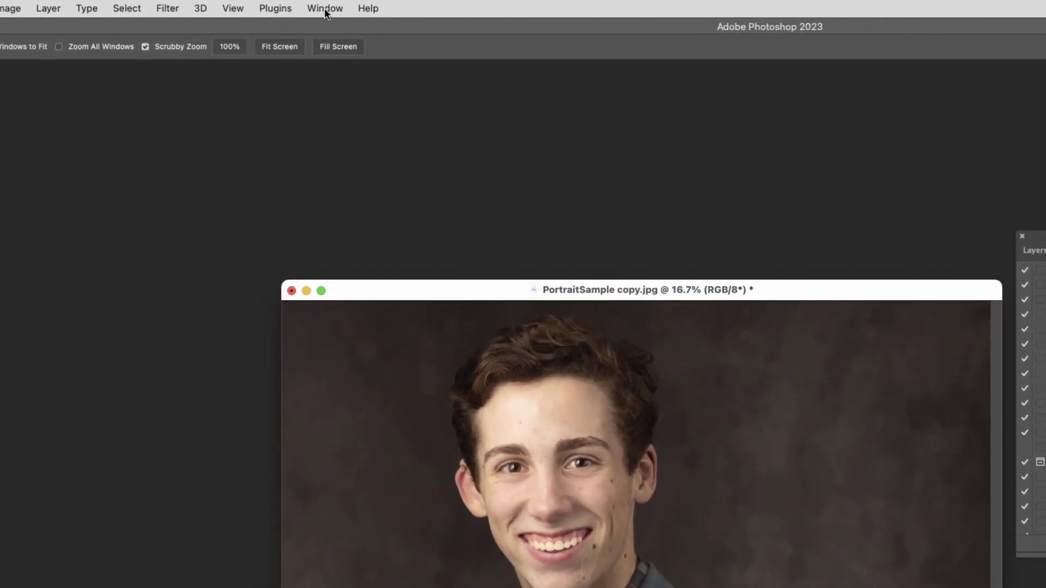
pyautogui.click(326, 9)
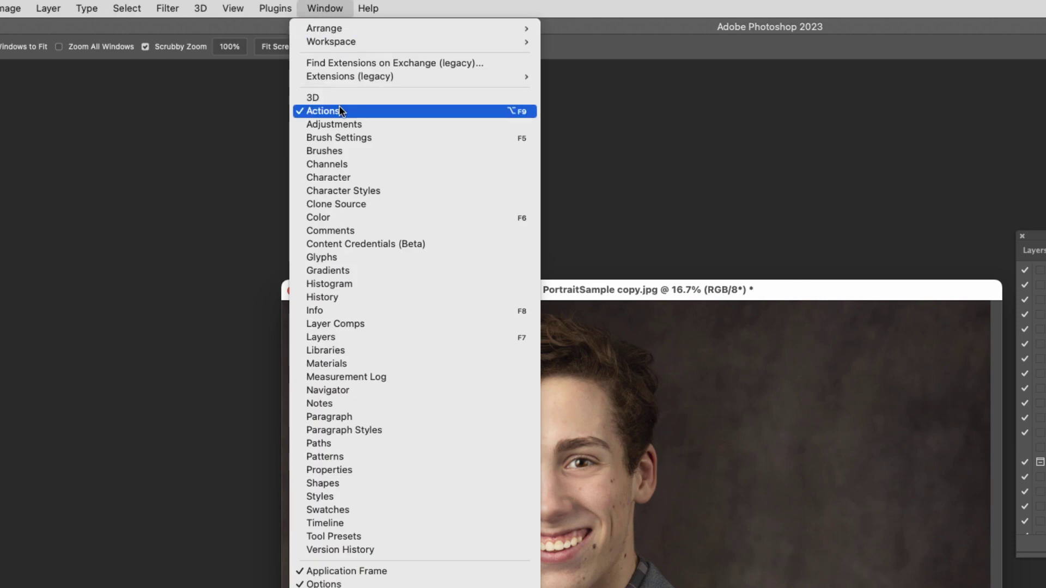
pyautogui.click(296, 111)
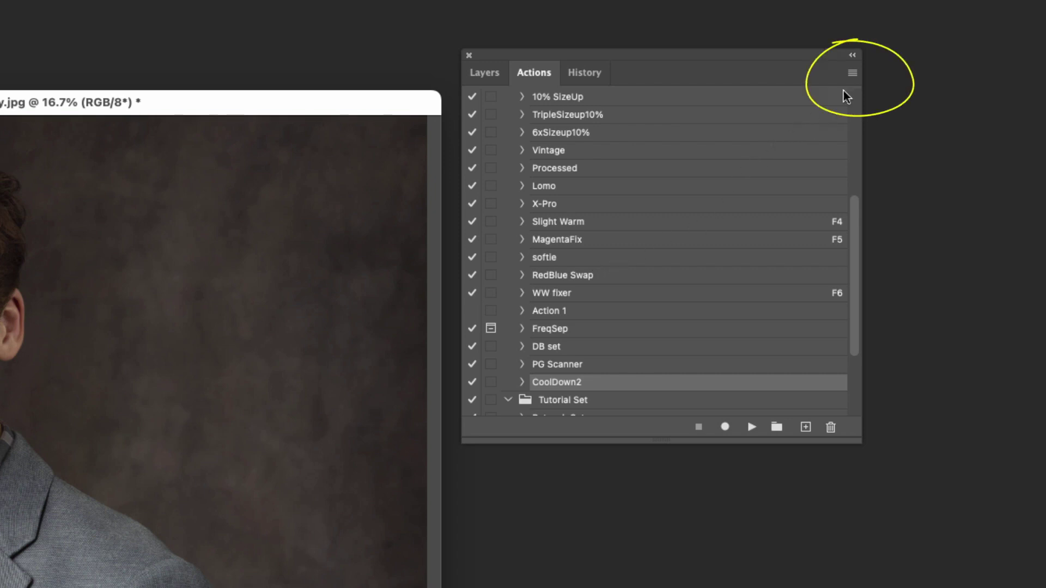
pyautogui.click(853, 74)
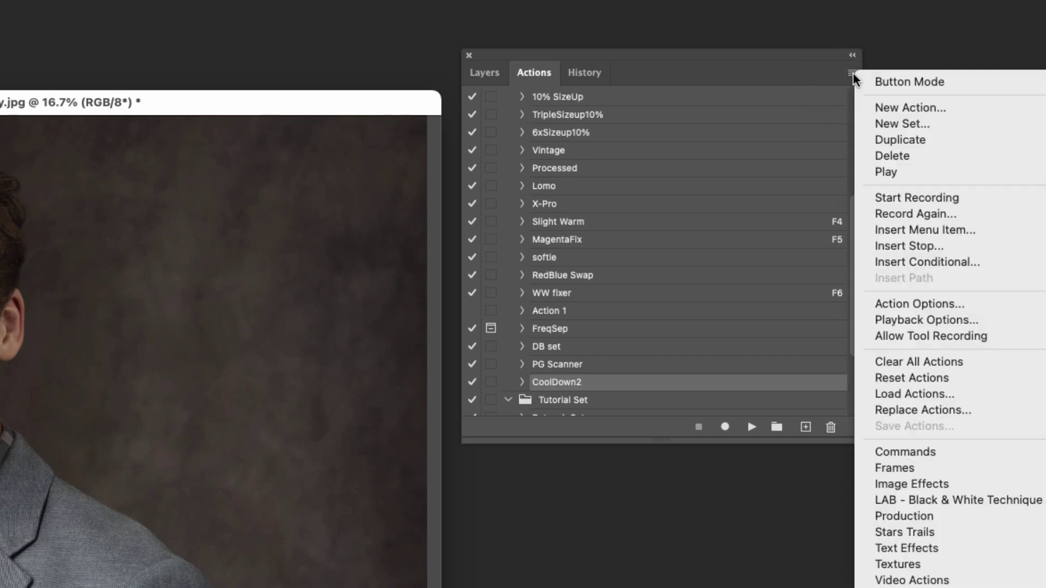
# Create a new action 'PreRetouch Setup' with Function Key None and Red colour, and start recording
pyautogui.click(882, 106)
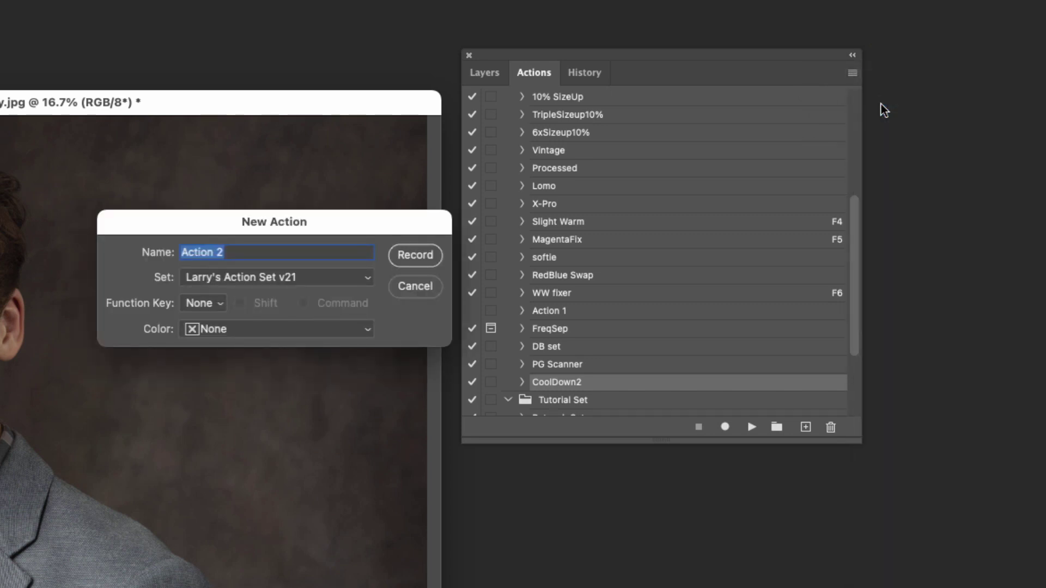
pyautogui.write('PreRetouch Setup')
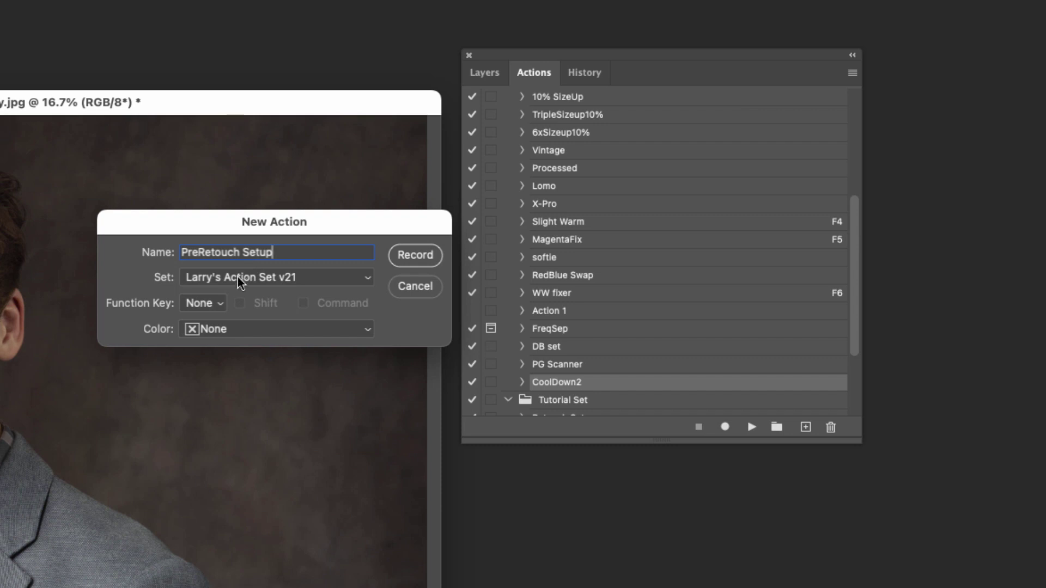
pyautogui.click(194, 305)
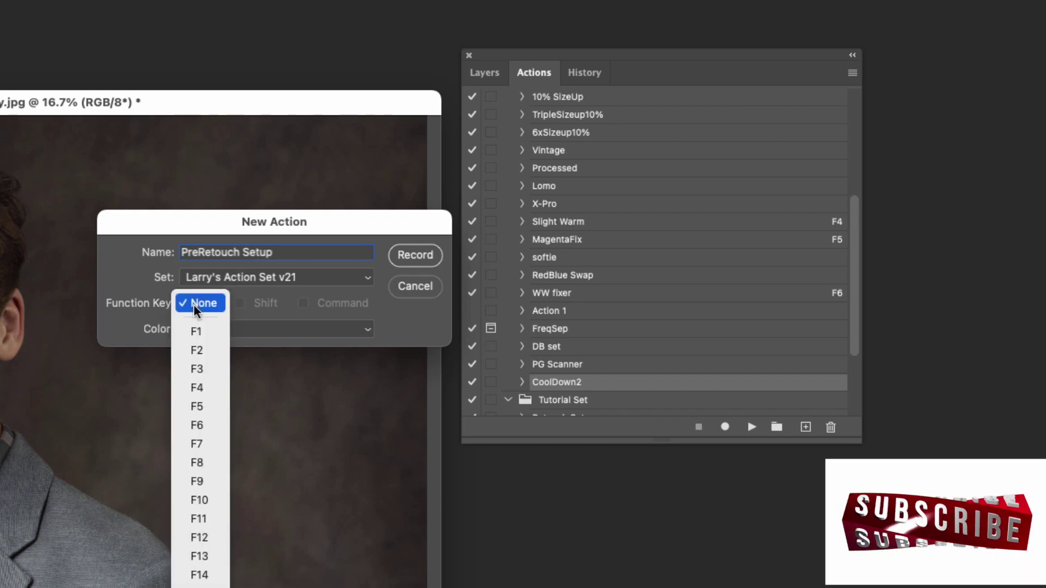
pyautogui.click(194, 304)
pyautogui.click(194, 304)
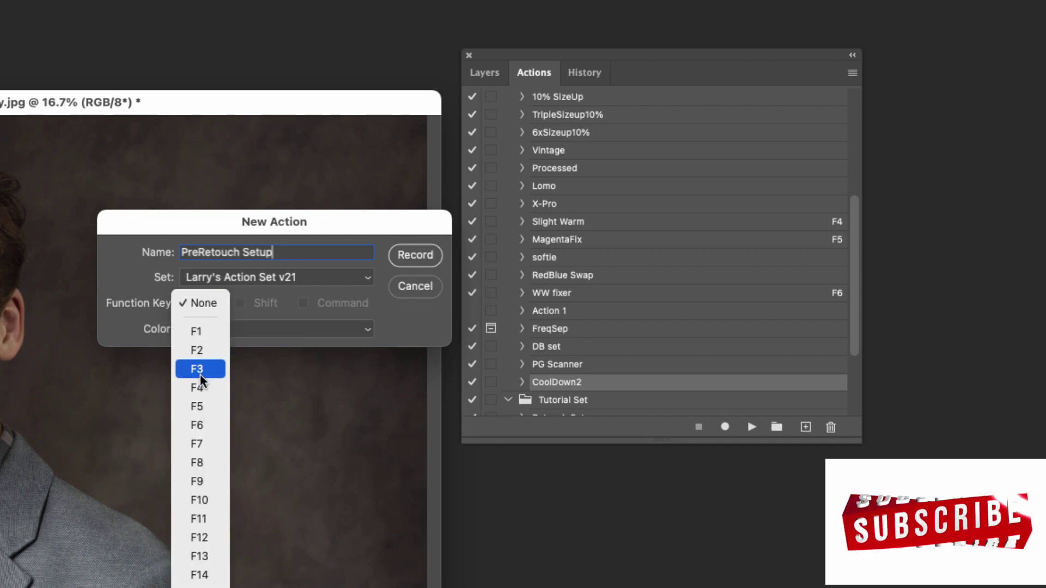
pyautogui.click(222, 362)
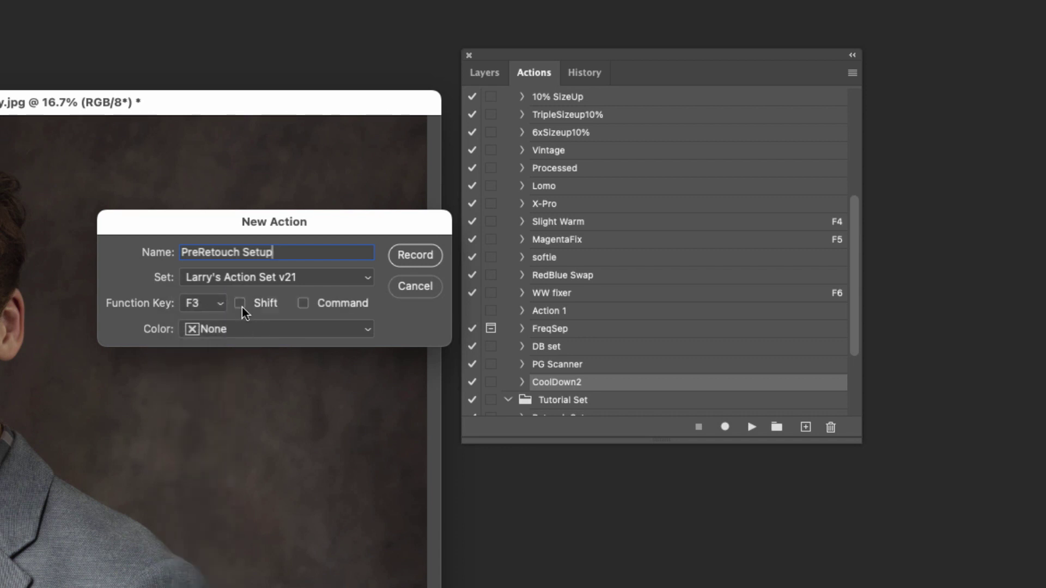
pyautogui.click(230, 306)
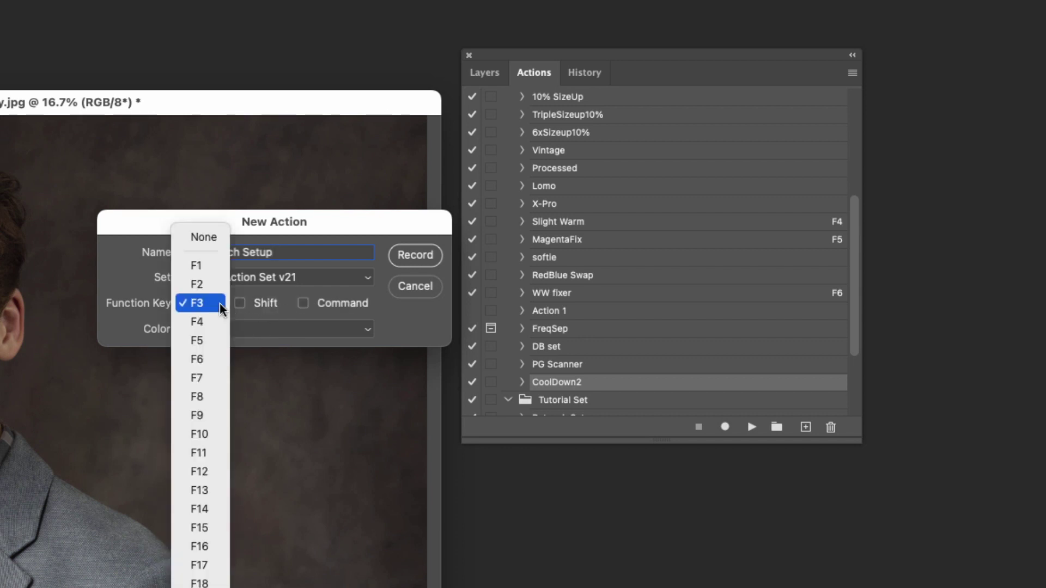
pyautogui.click(219, 237)
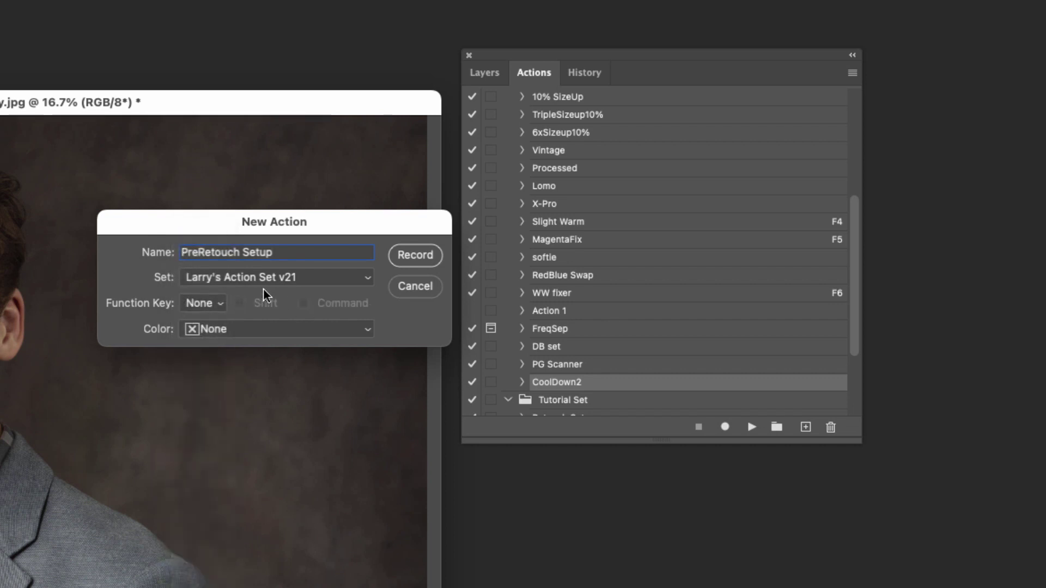
pyautogui.click(354, 327)
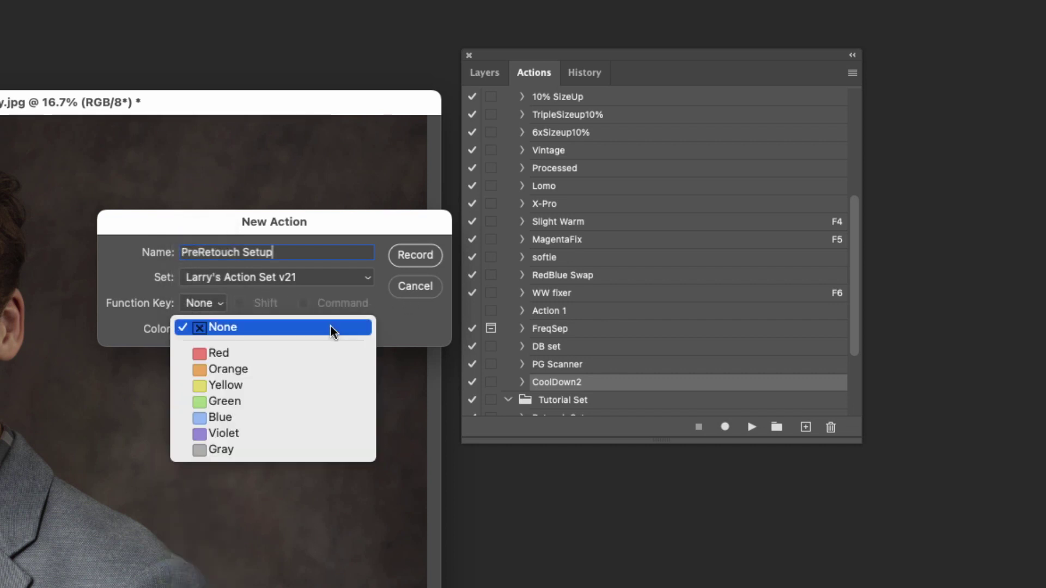
pyautogui.click(299, 355)
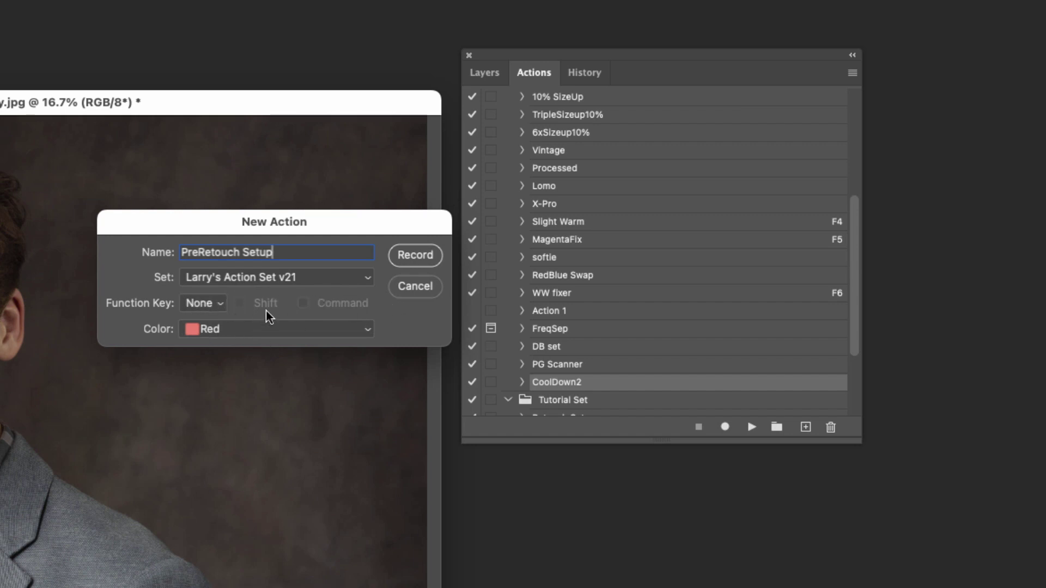
pyautogui.click(427, 261)
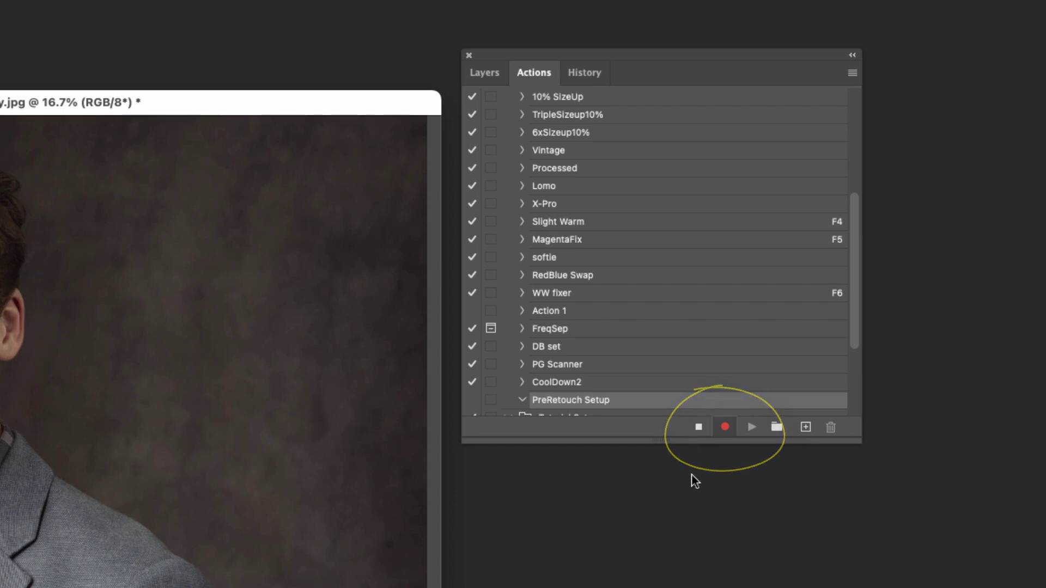
# Duplicate the Background layer and rename the copy 'retouched'
pyautogui.click(487, 76)
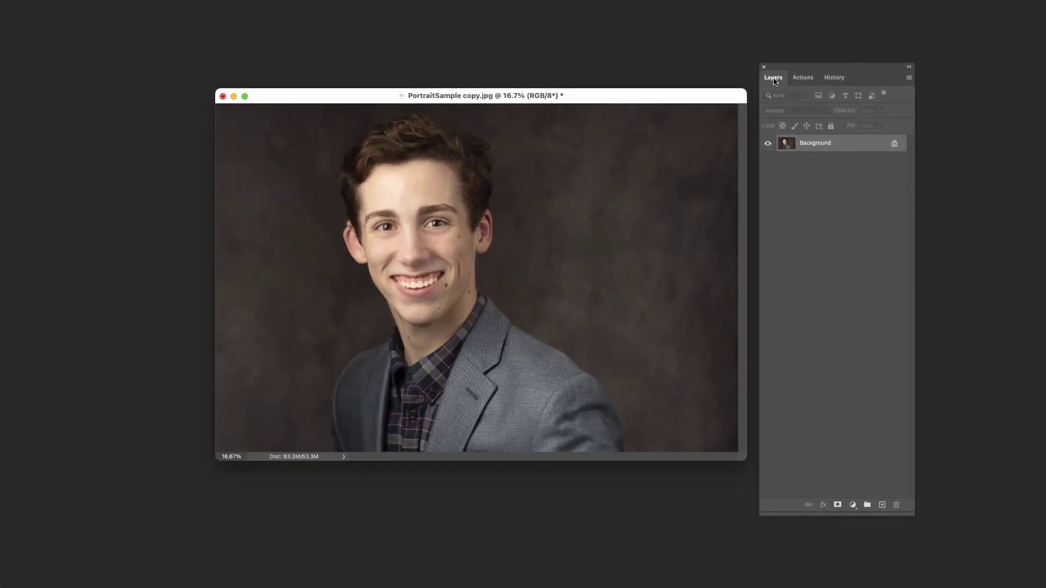
pyautogui.moveTo(811, 148); pyautogui.dragTo(884, 506)
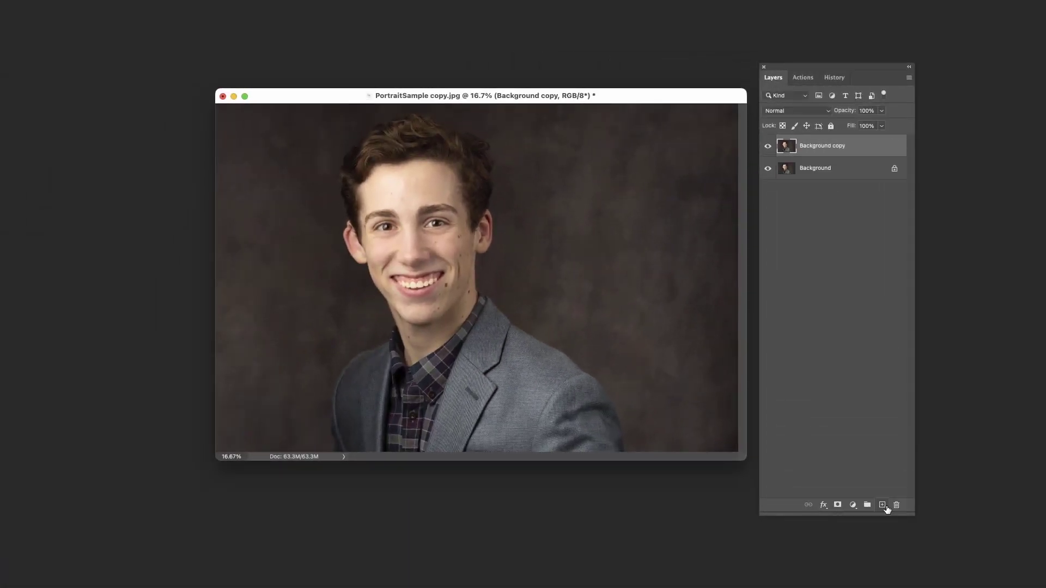
pyautogui.doubleClick(820, 146)
pyautogui.press('BackSpace')
pyautogui.press('Return')
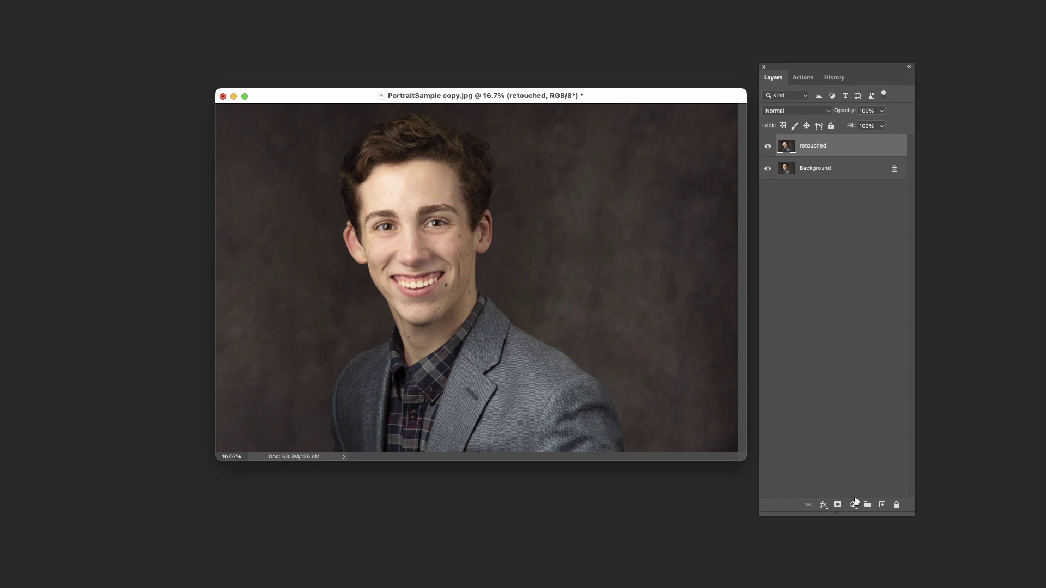
# Add a Levels adjustment layer, reselect the retouched layer, and return to the Actions list
pyautogui.click(854, 504)
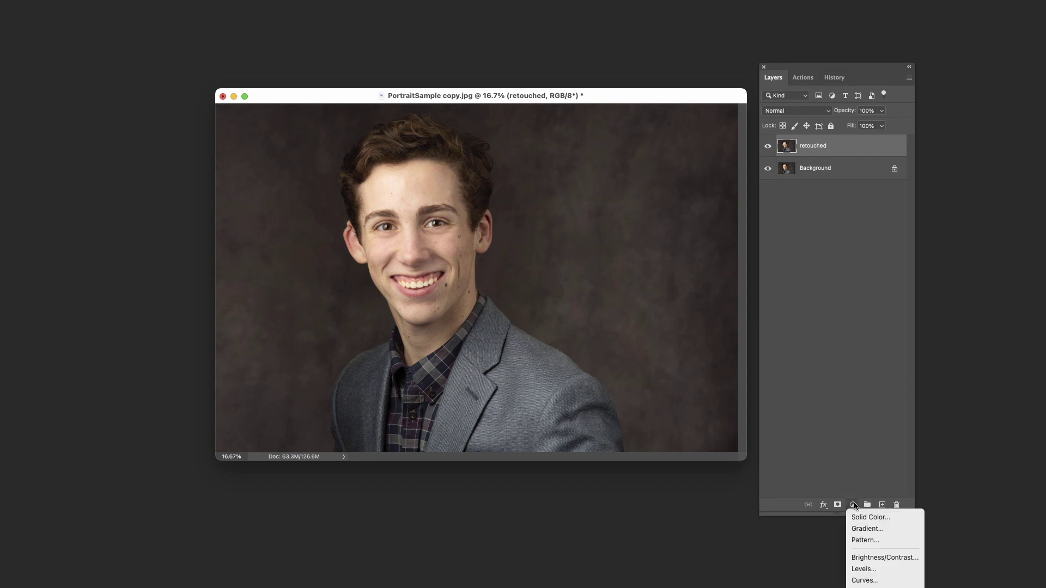
pyautogui.click(871, 569)
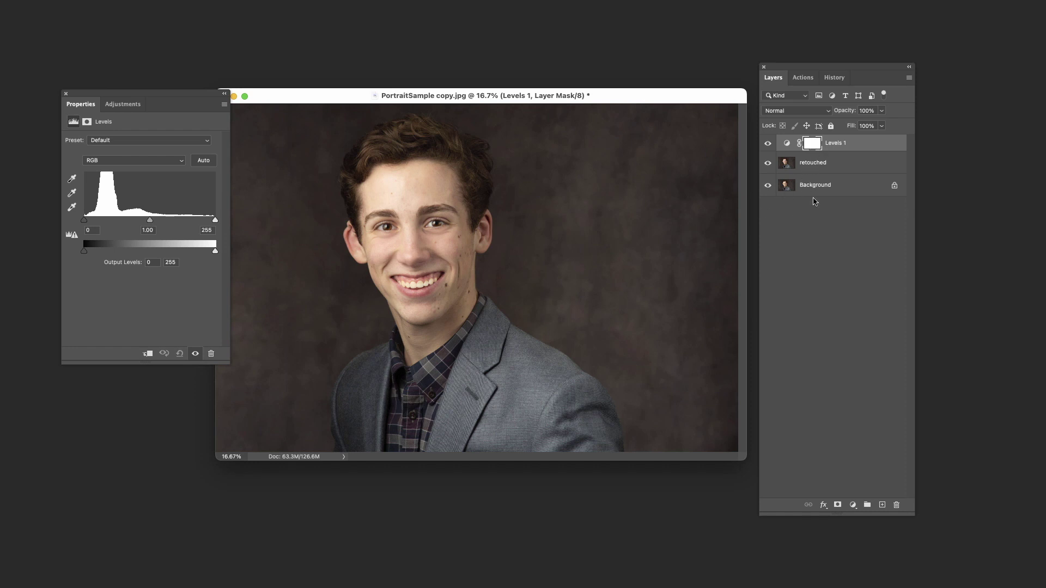
pyautogui.click(822, 166)
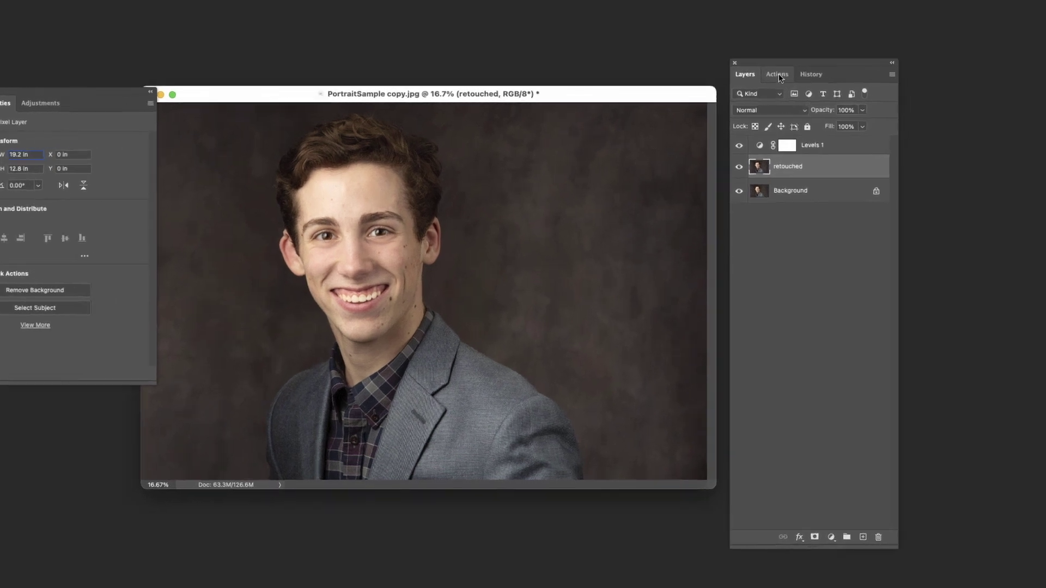
pyautogui.click(780, 73)
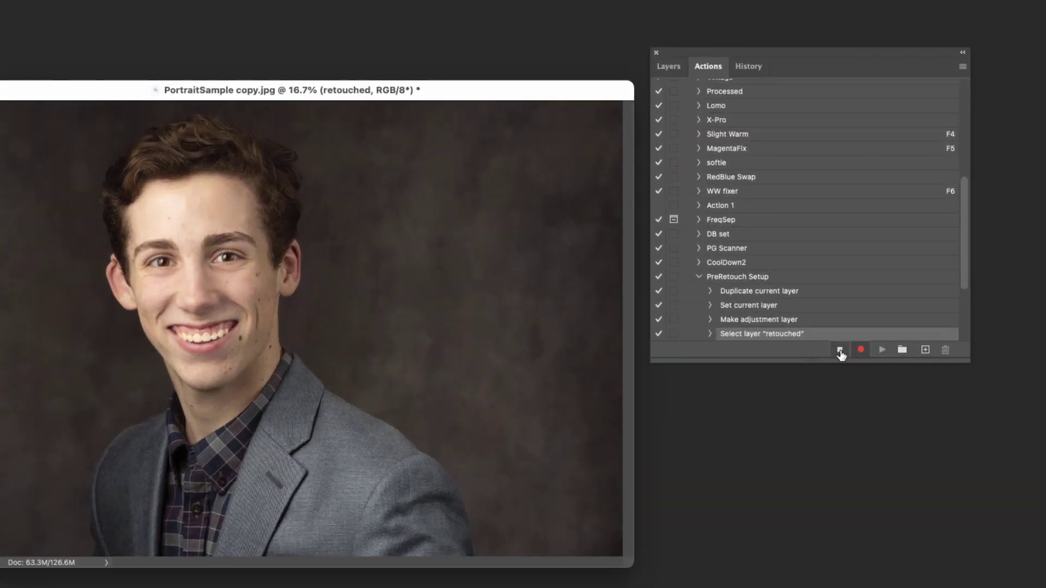
# Stop recording, collapse the PreRetouch Setup action's steps and select the action
pyautogui.click(841, 351)
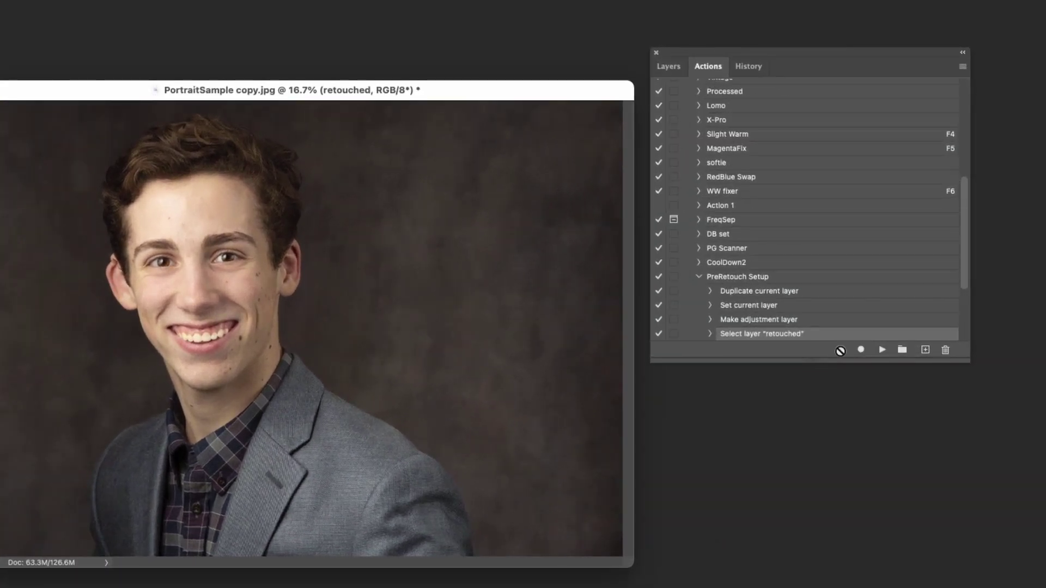
pyautogui.click(701, 279)
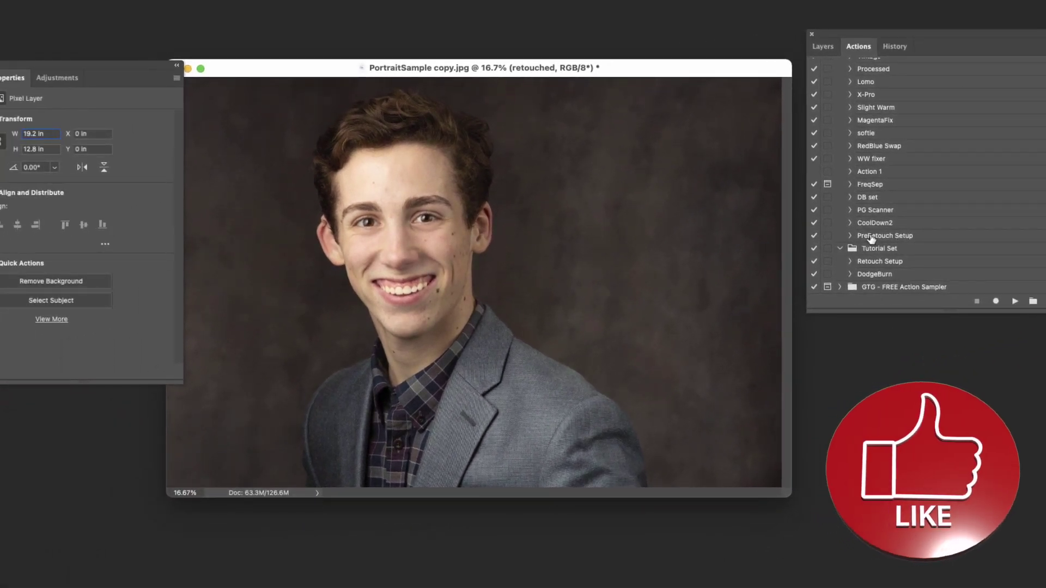
pyautogui.click(876, 244)
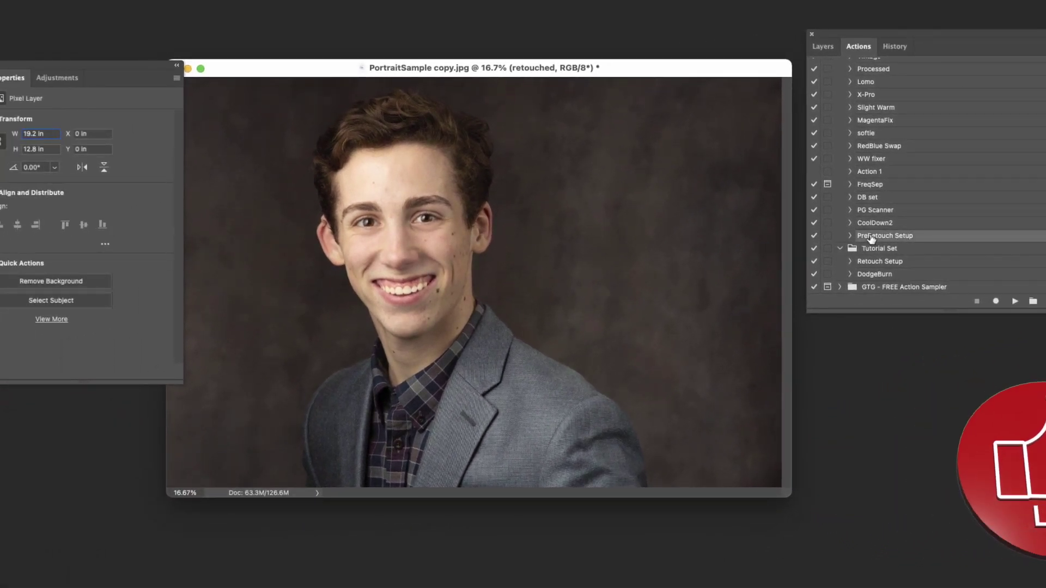
# Delete the retouched and Levels 1 layers from the portrait
pyautogui.click(823, 46)
pyautogui.moveTo(764, 70); pyautogui.dragTo(767, 54)
pyautogui.keyDown('shift'); pyautogui.click(931, 128); pyautogui.keyUp('shift')
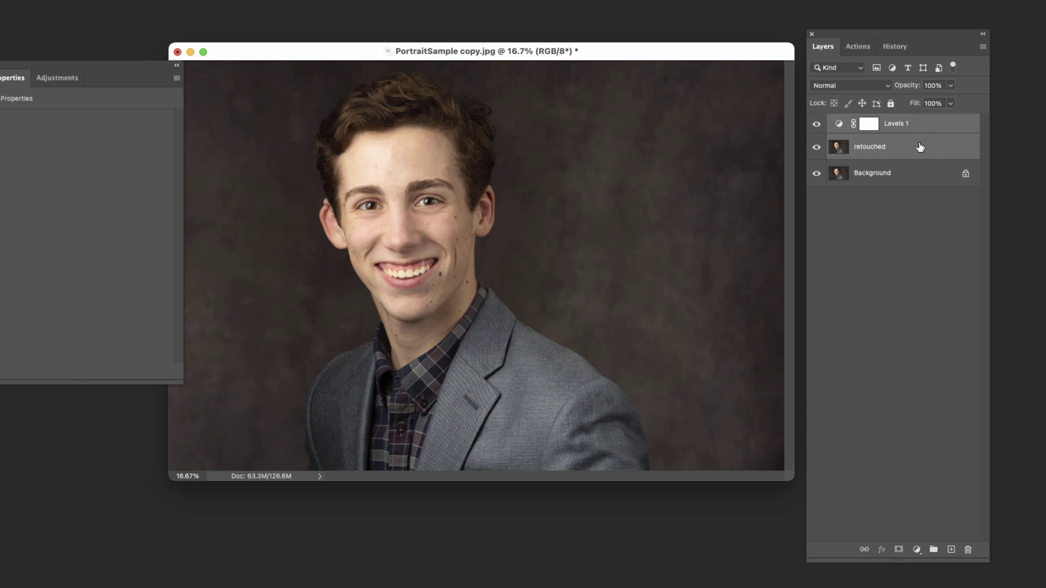
pyautogui.moveTo(920, 145)
pyautogui.mouseDown()
pyautogui.moveTo(957, 506)
pyautogui.moveTo(972, 549)
pyautogui.mouseUp()
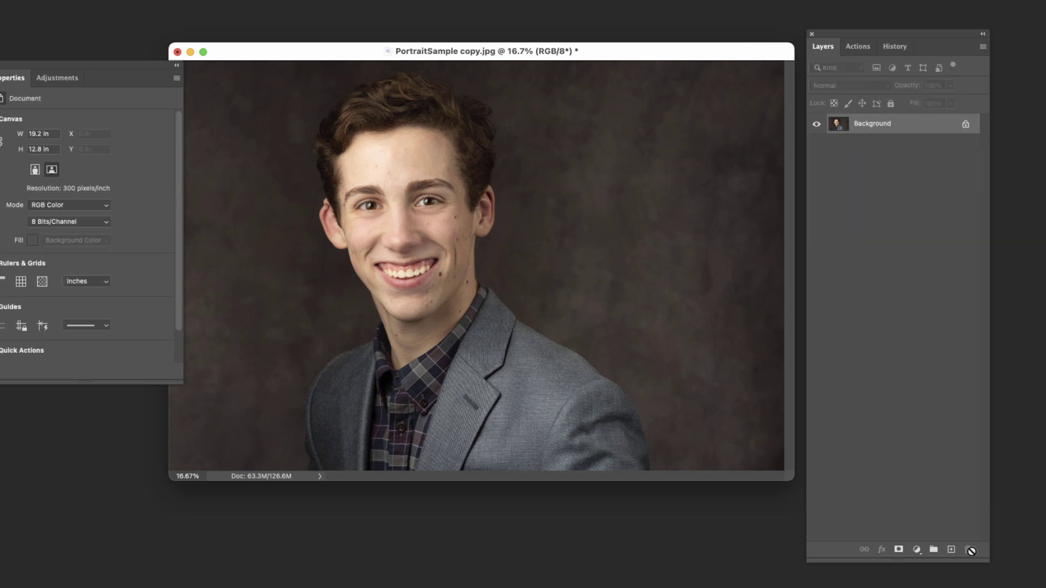
# Play PreRetouch Setup to recreate the layers and check the result in Layers
pyautogui.click(858, 47)
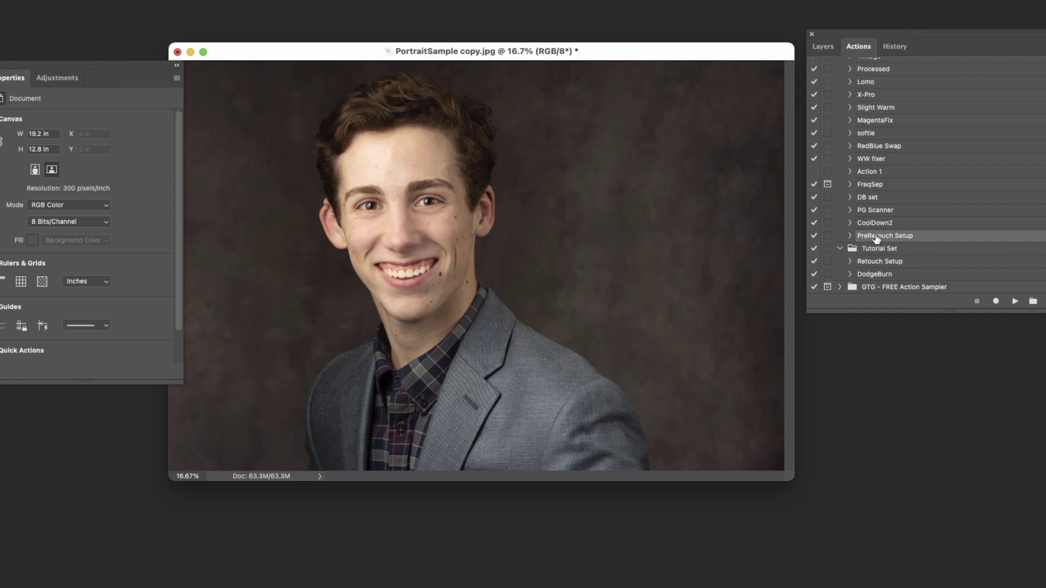
pyautogui.click(1015, 302)
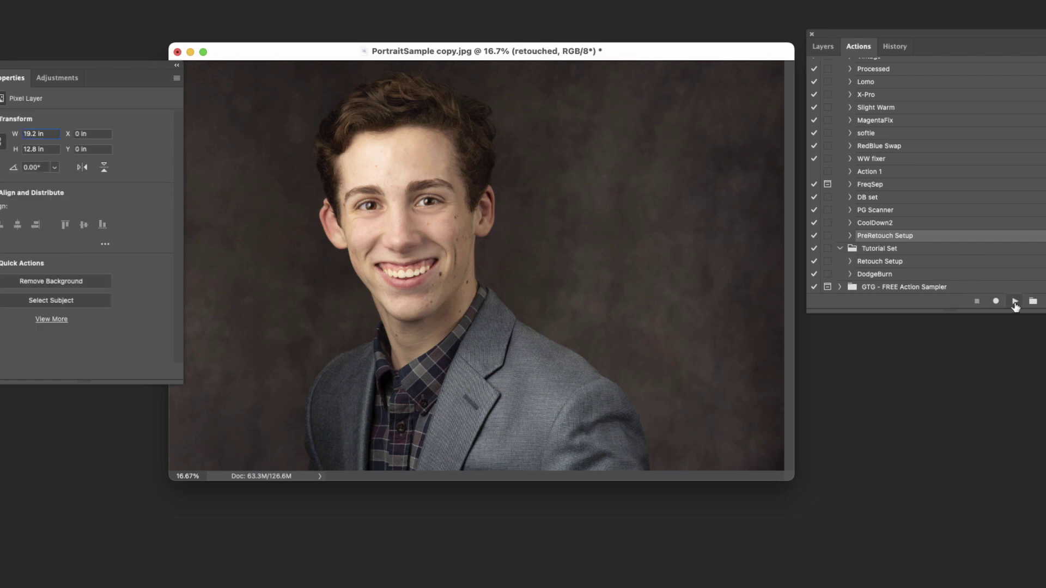
pyautogui.click(827, 51)
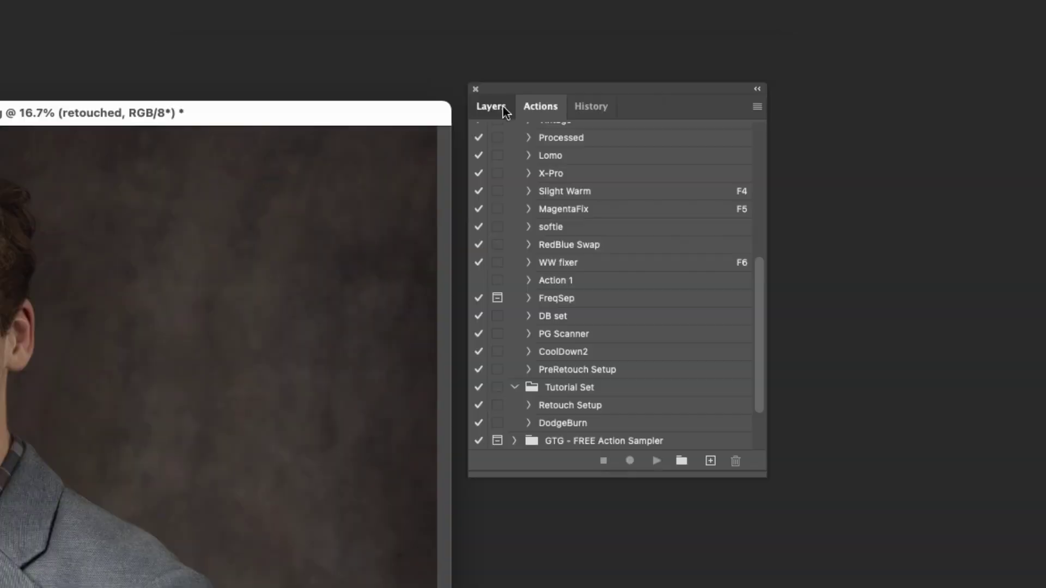
pyautogui.click(829, 48)
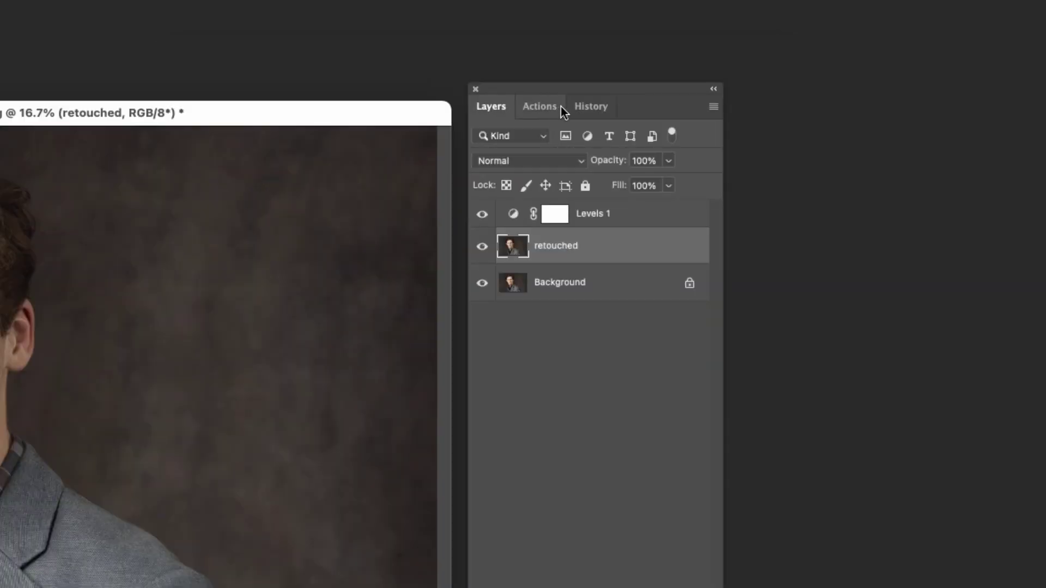
# Turn Button Mode on for the Actions panel, then switch back to list view
pyautogui.click(540, 107)
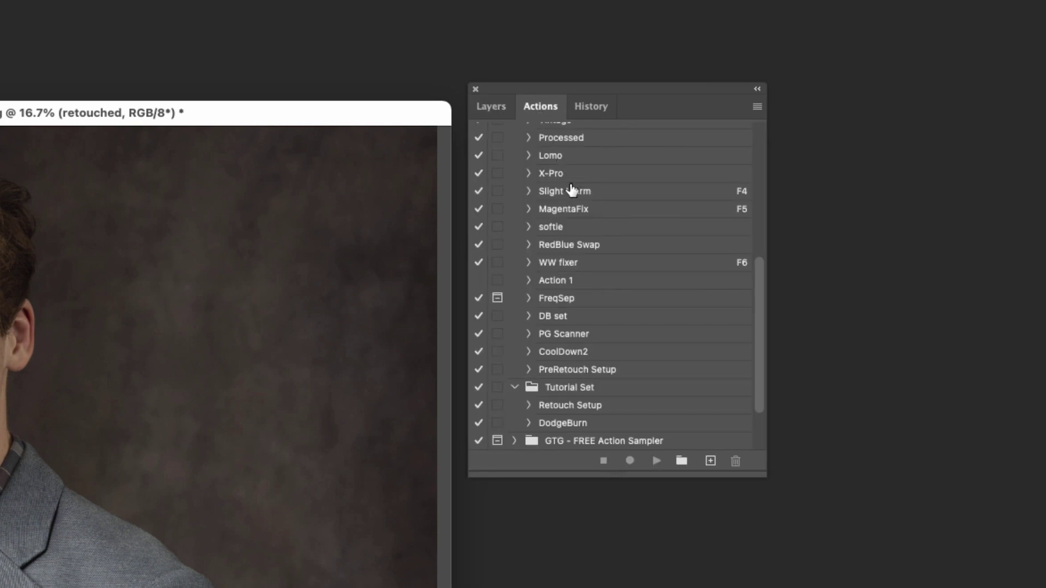
pyautogui.click(579, 372)
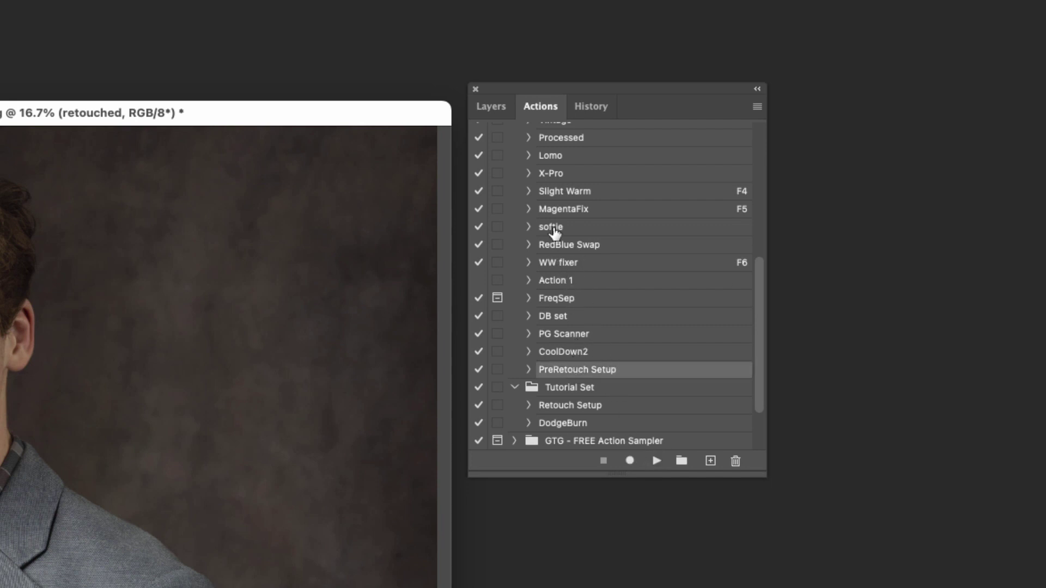
pyautogui.click(758, 107)
pyautogui.click(783, 116)
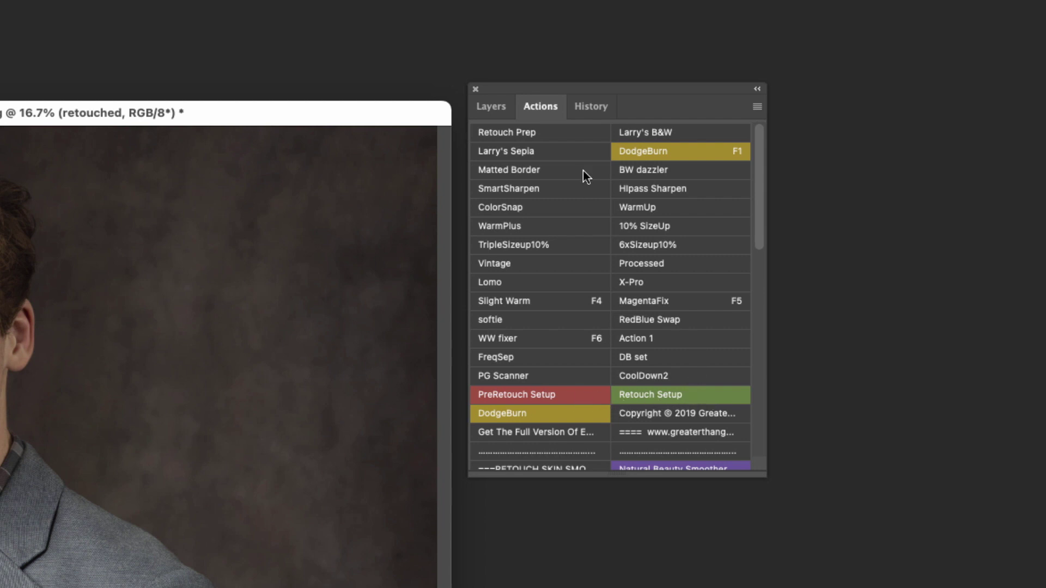
pyautogui.click(760, 106)
pyautogui.click(789, 119)
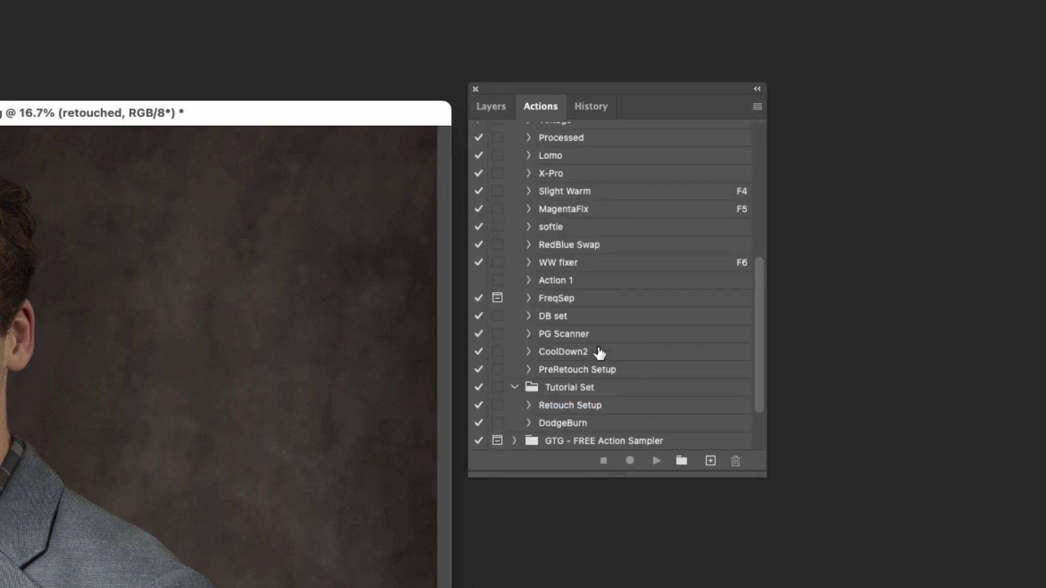
# Scroll the actions list and reposition the Actions panel and document window
pyautogui.scroll(2, 600, 353)
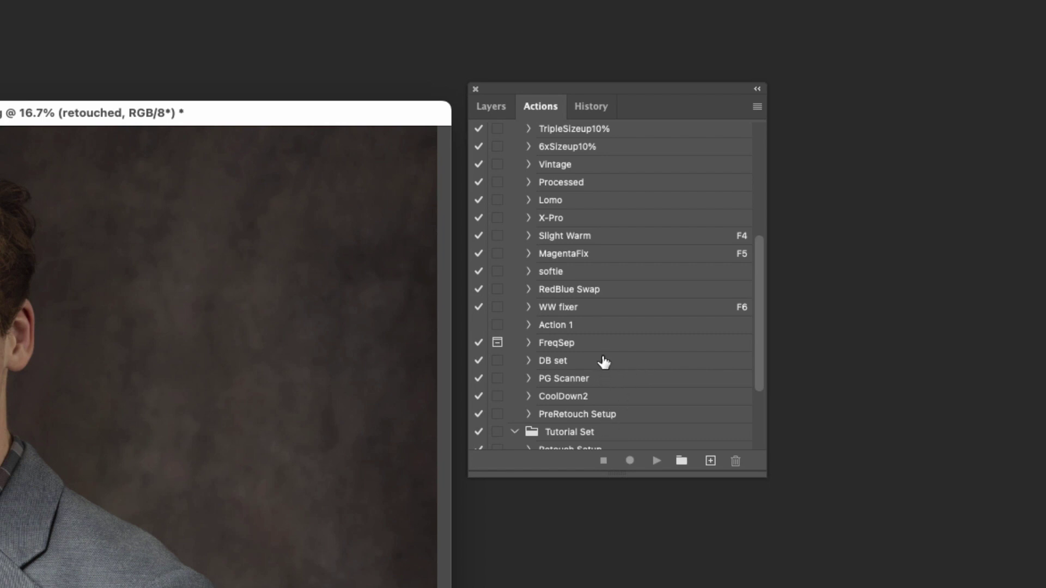
pyautogui.moveTo(607, 89); pyautogui.dragTo(632, 101)
pyautogui.moveTo(423, 116); pyautogui.dragTo(452, 103)
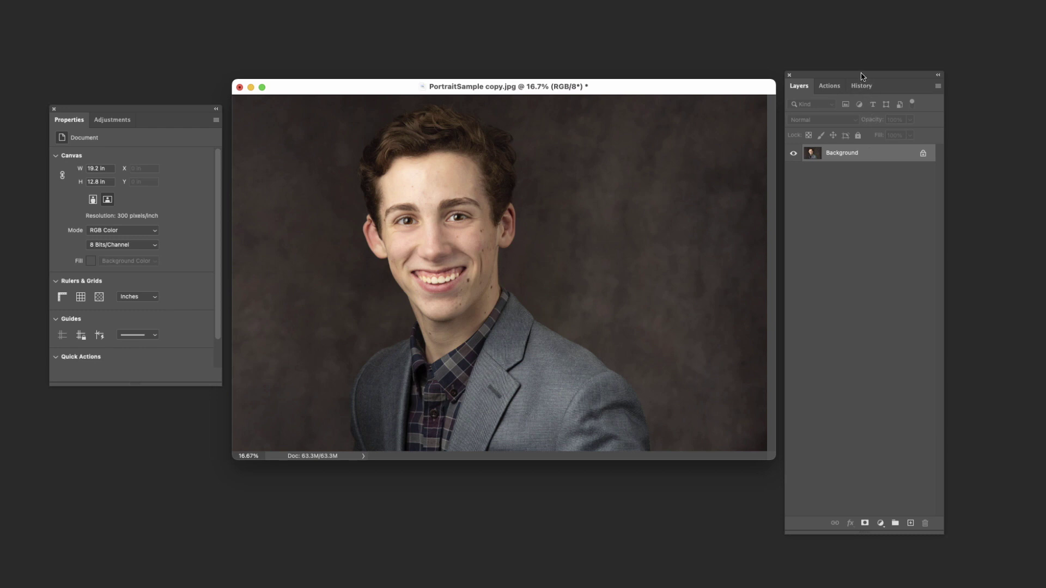
# Nudge the Layers panel and document window into position, then show the Actions list
pyautogui.moveTo(872, 75); pyautogui.dragTo(871, 64)
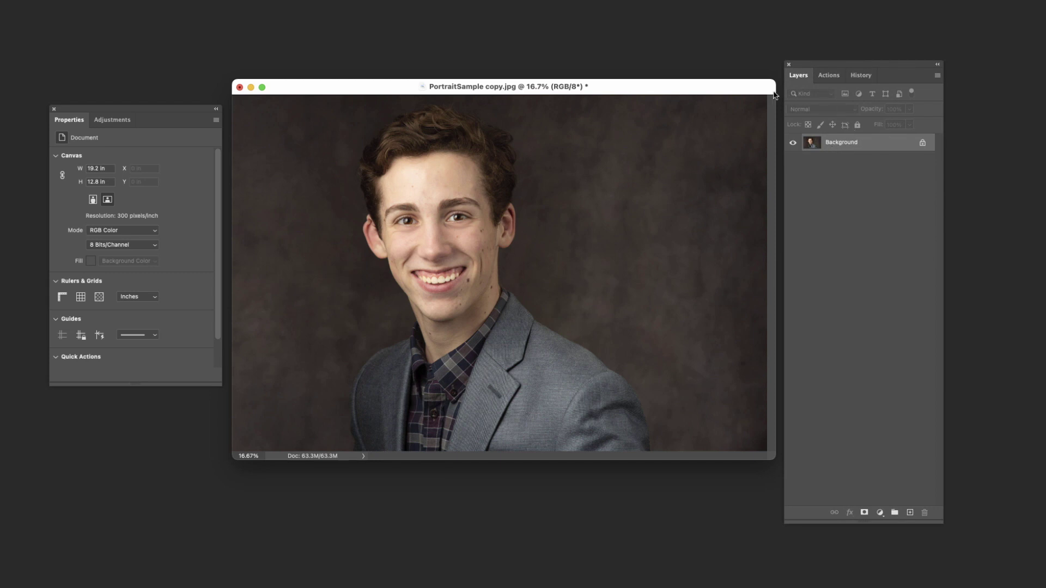
pyautogui.moveTo(749, 86); pyautogui.dragTo(749, 90)
pyautogui.moveTo(829, 65); pyautogui.dragTo(832, 62)
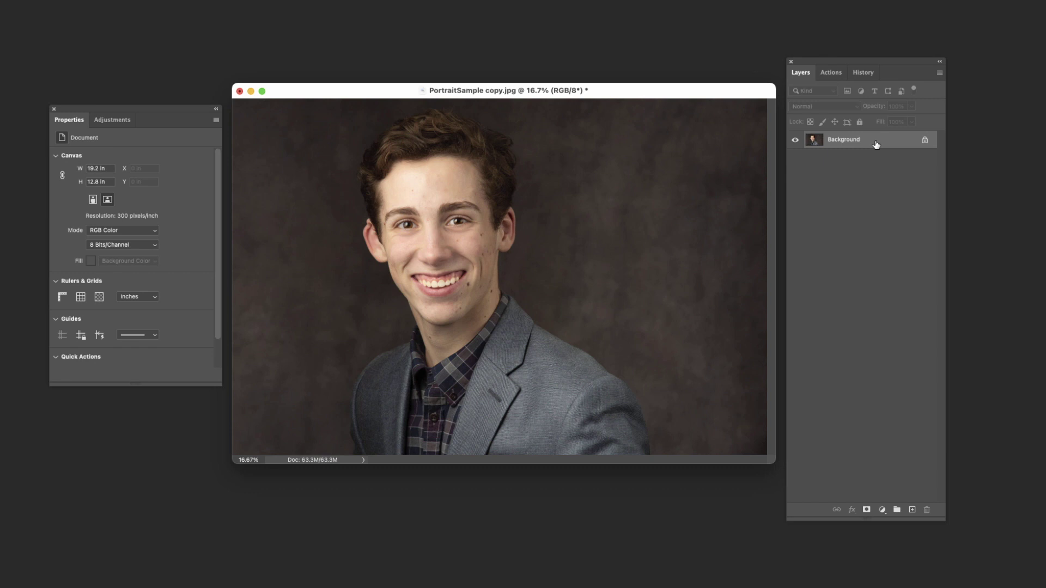
pyautogui.moveTo(752, 95); pyautogui.dragTo(748, 104)
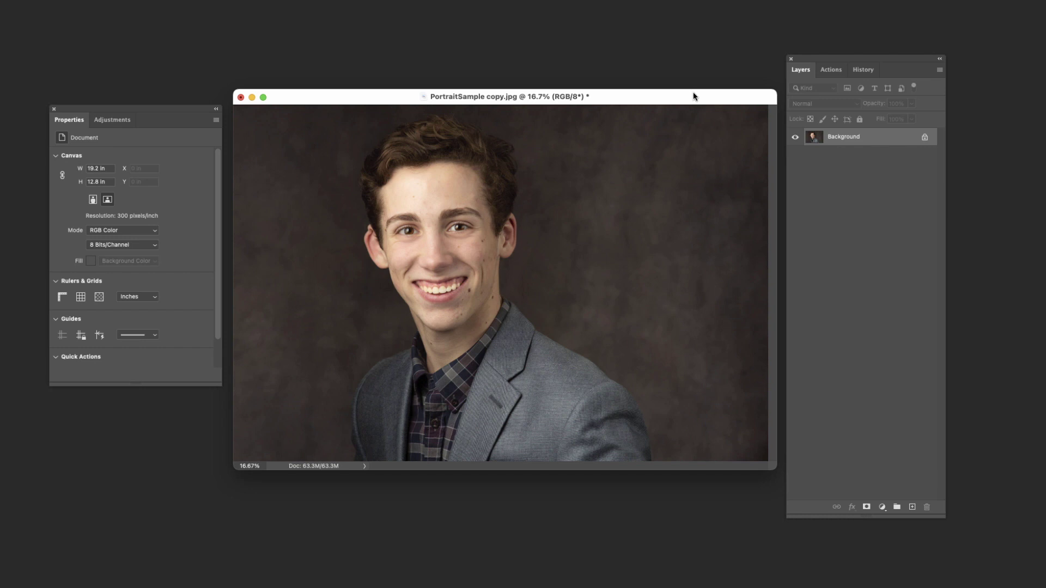
pyautogui.moveTo(694, 97); pyautogui.dragTo(698, 98)
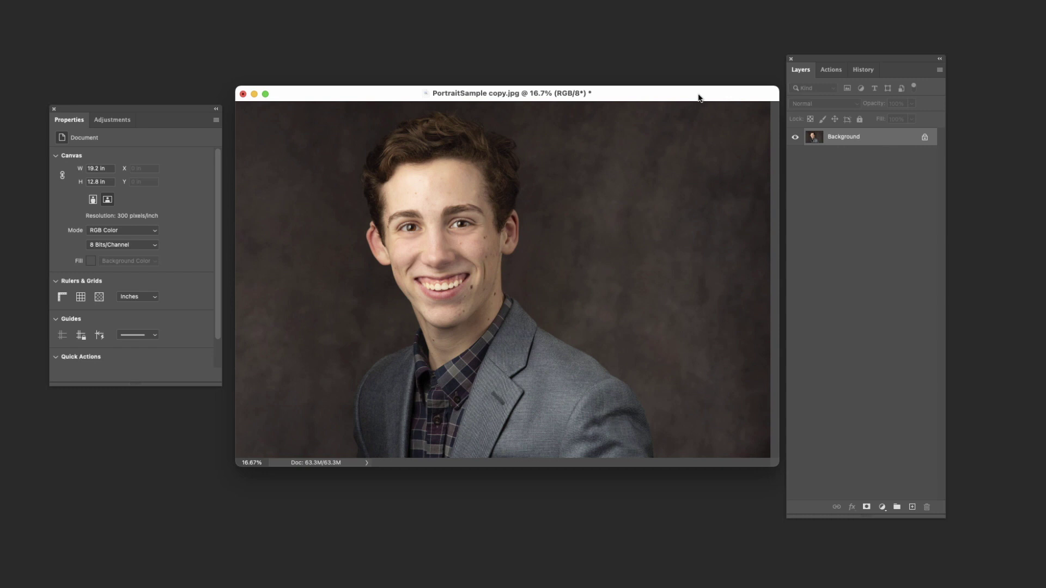
pyautogui.click(831, 69)
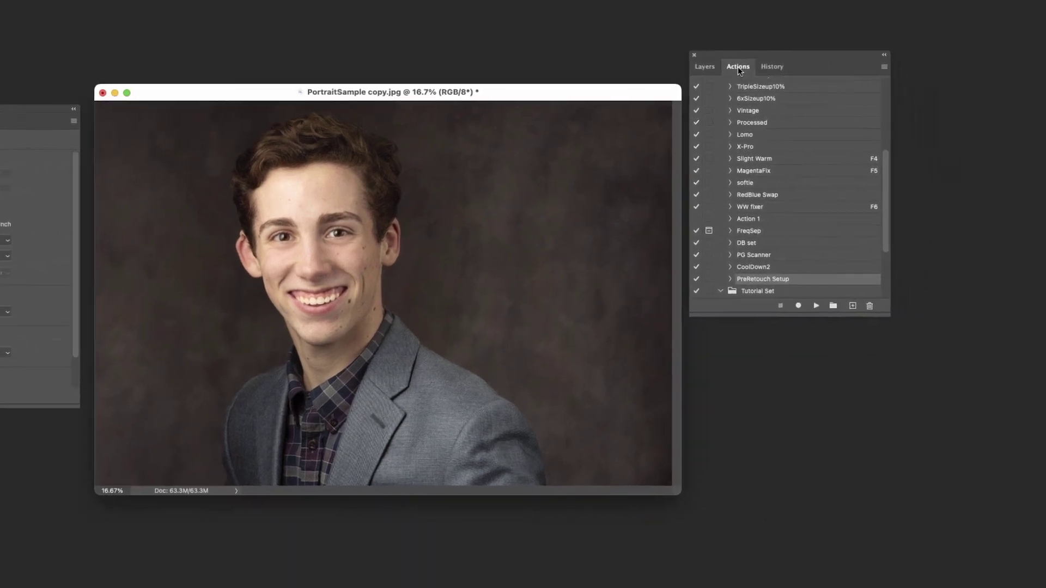
# Create and start recording a new action named 'DodgeBurn on a Layer'
pyautogui.click(885, 68)
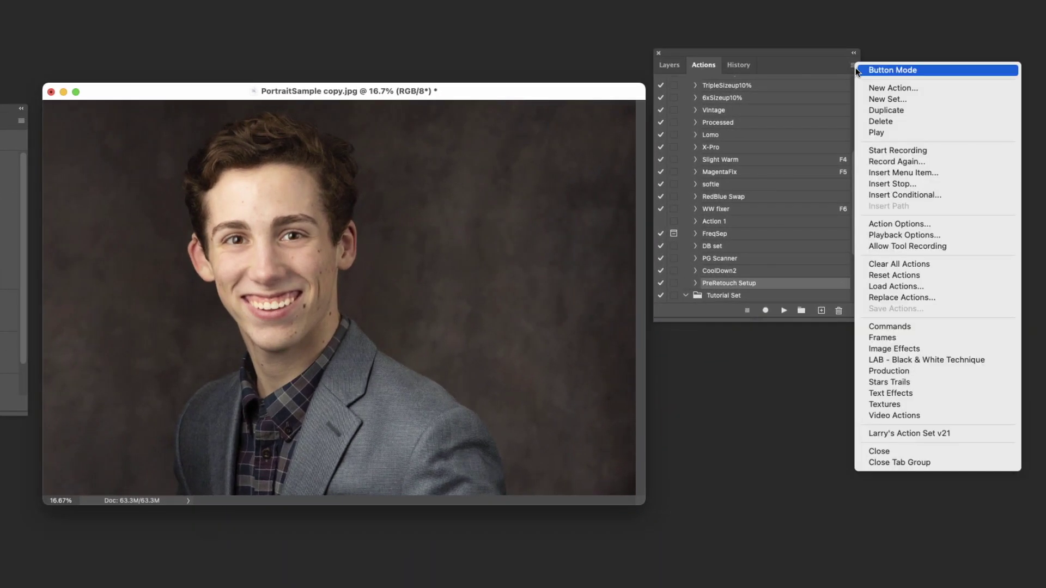
pyautogui.click(874, 87)
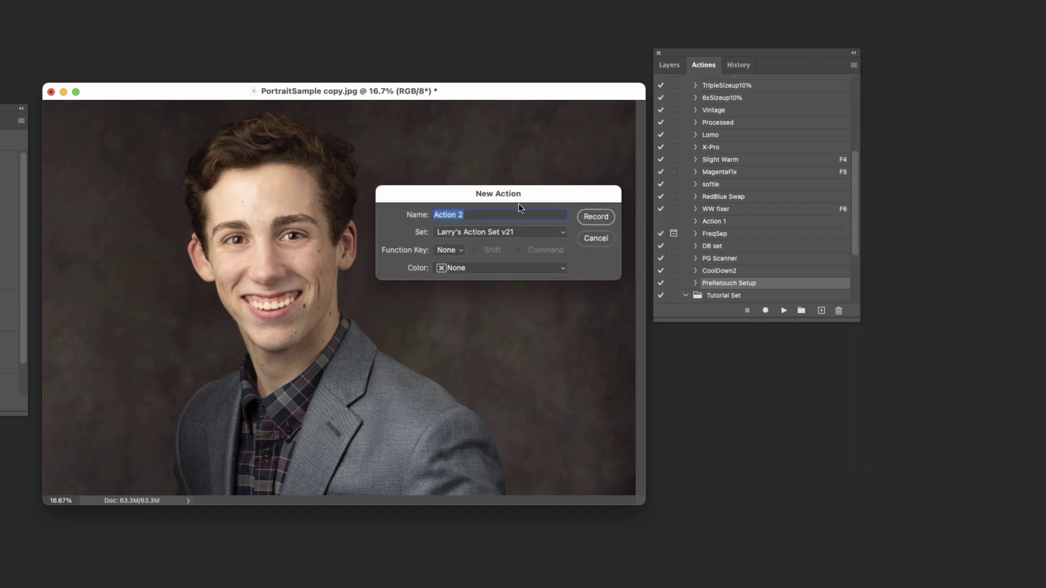
pyautogui.write('DodgeBurn on a Layer')
pyautogui.click(588, 216)
pyautogui.press('F7')
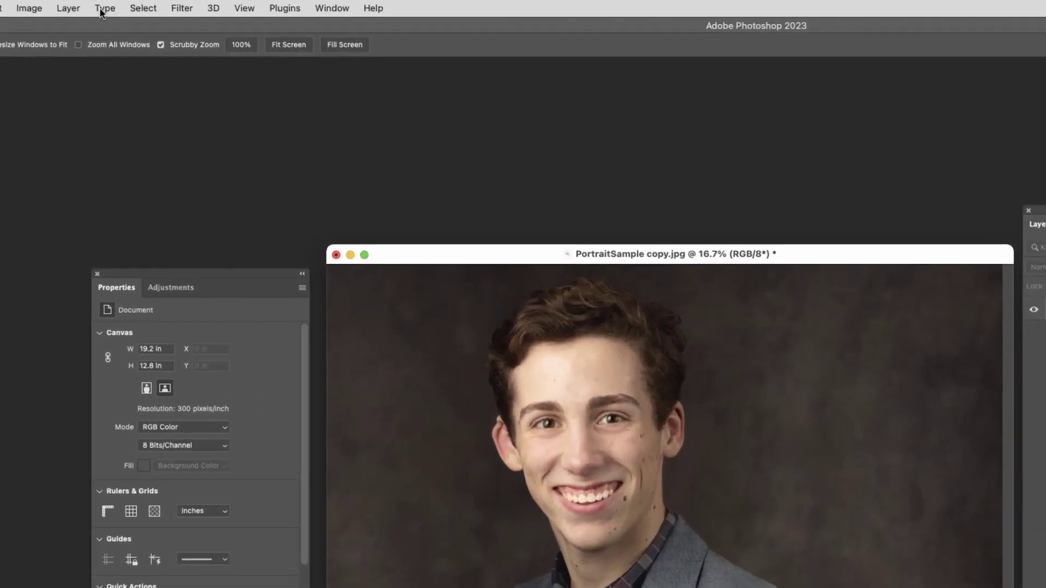
# Add a new layer 'DodgeBurn' in Soft Light mode filled with 50% neutral gray
pyautogui.click(124, 4)
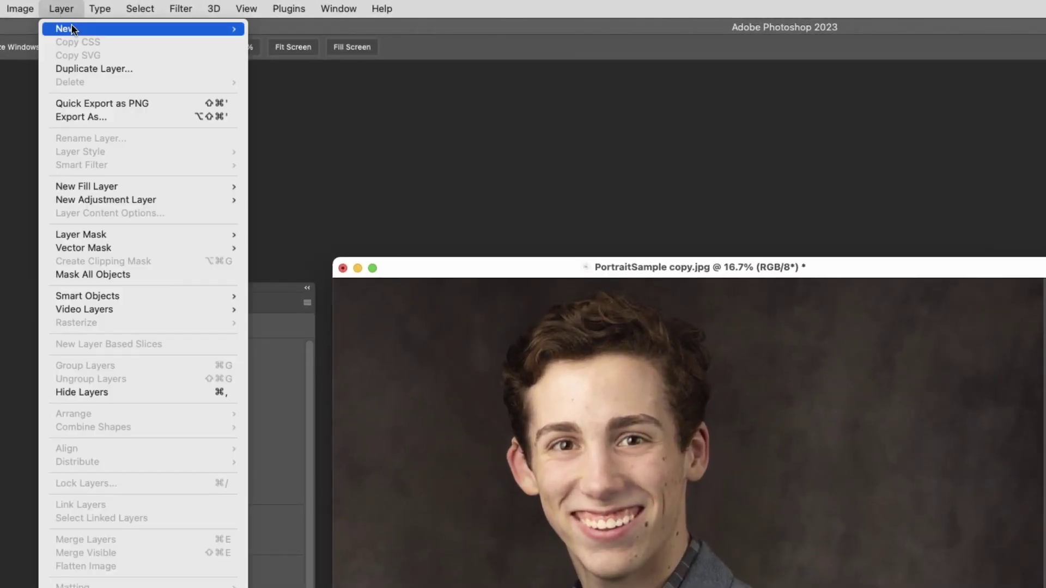
pyautogui.moveTo(71, 28)
pyautogui.click(280, 30)
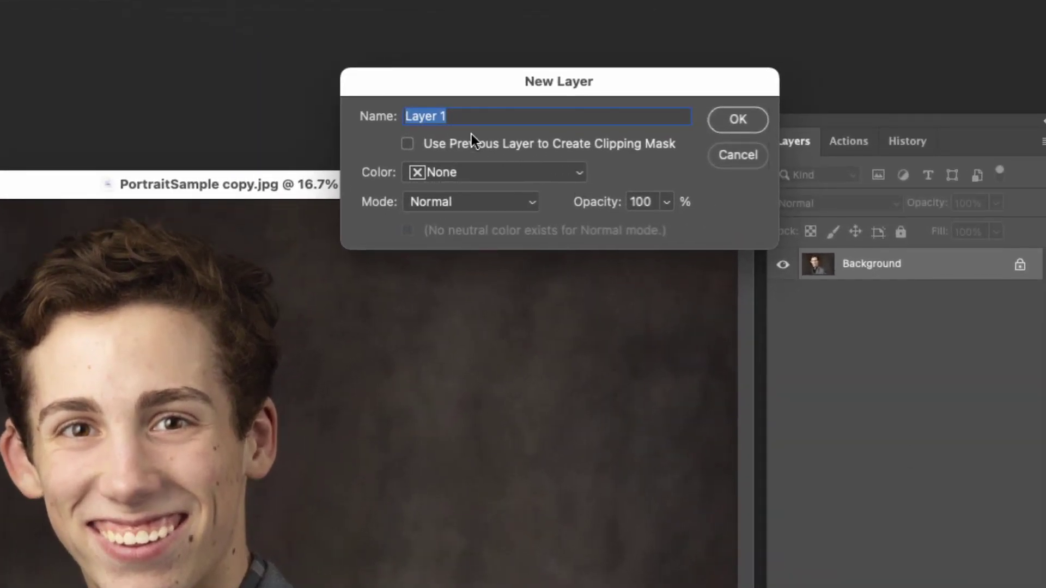
pyautogui.write('Dod')
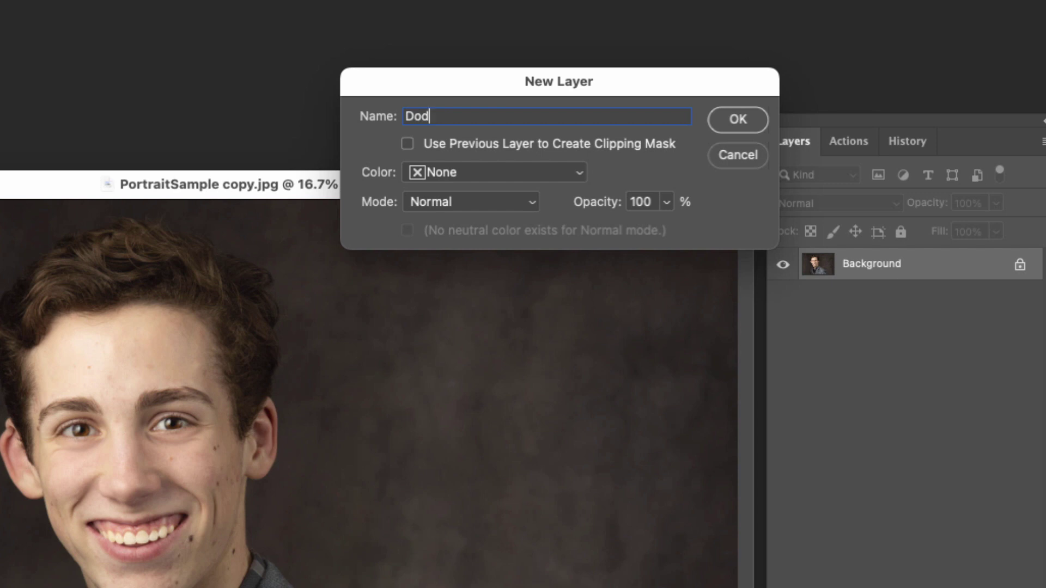
pyautogui.write('geBurn')
pyautogui.click(434, 203)
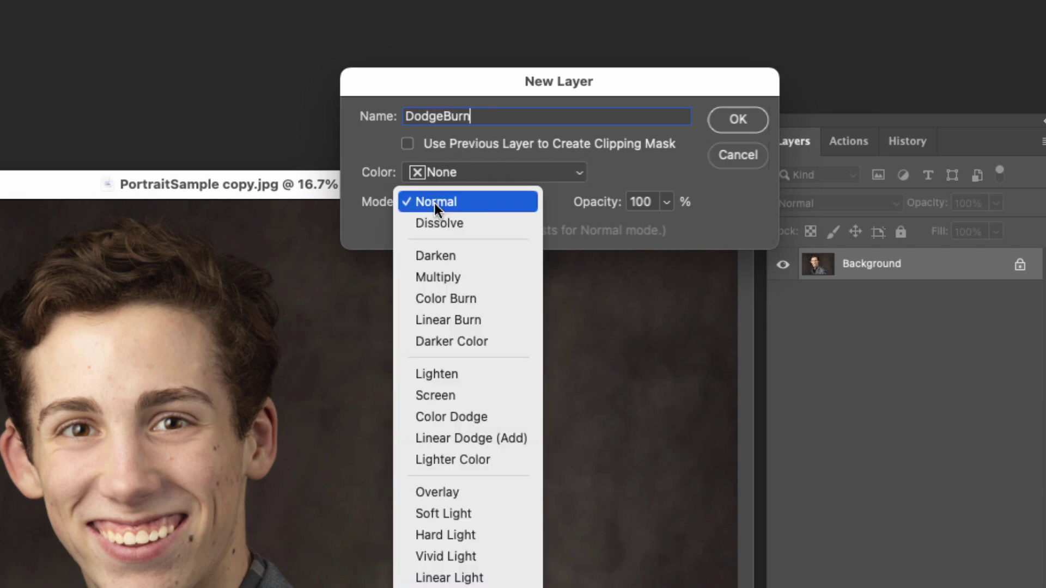
pyautogui.click(475, 514)
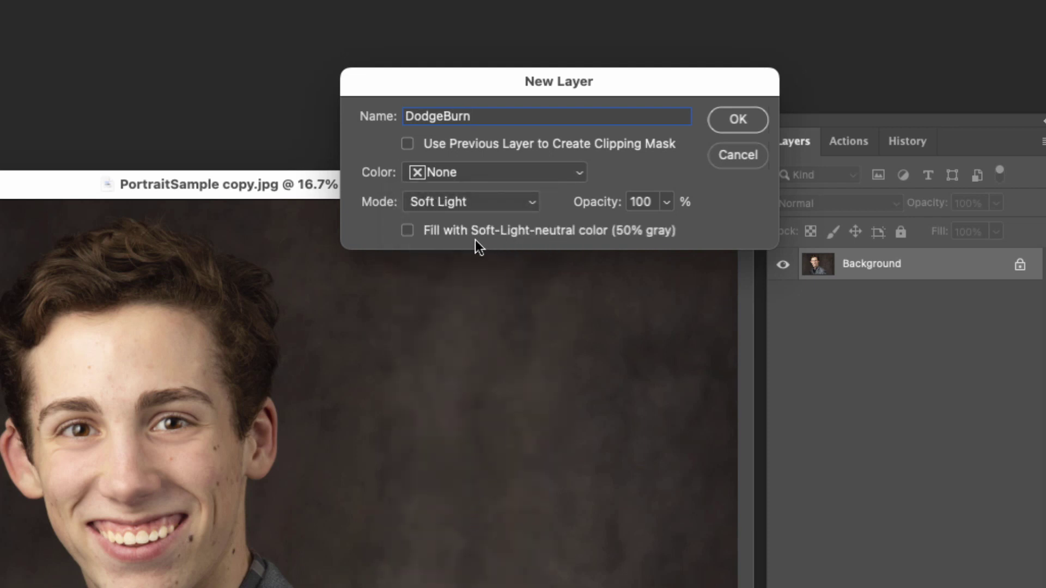
pyautogui.click(408, 231)
pyautogui.click(733, 122)
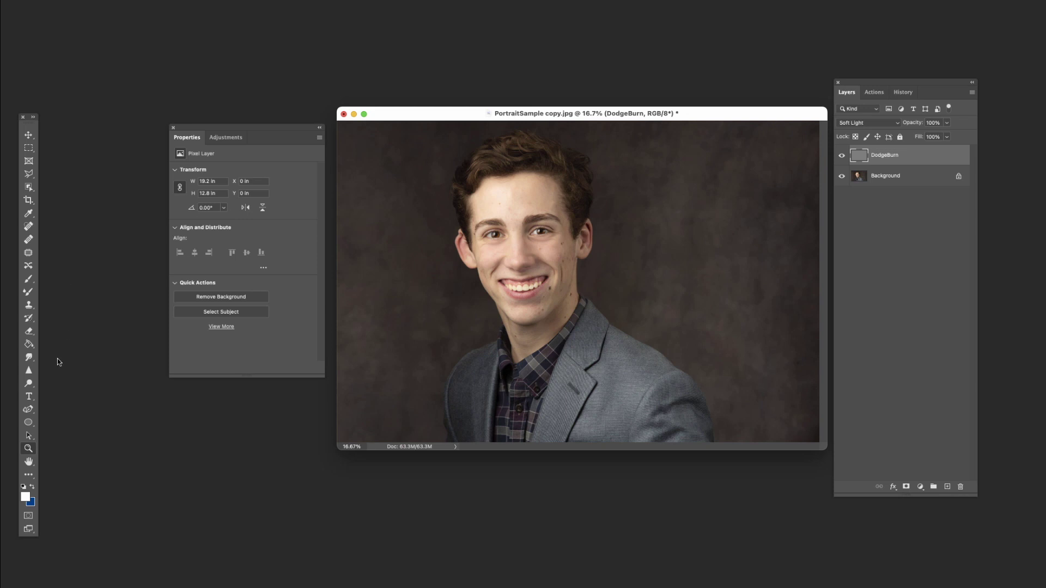
# Select the Dodge tool, then stop recording and collapse the DodgeBurn on a Layer action
pyautogui.click(30, 386)
pyautogui.moveTo(396, 115); pyautogui.dragTo(396, 120)
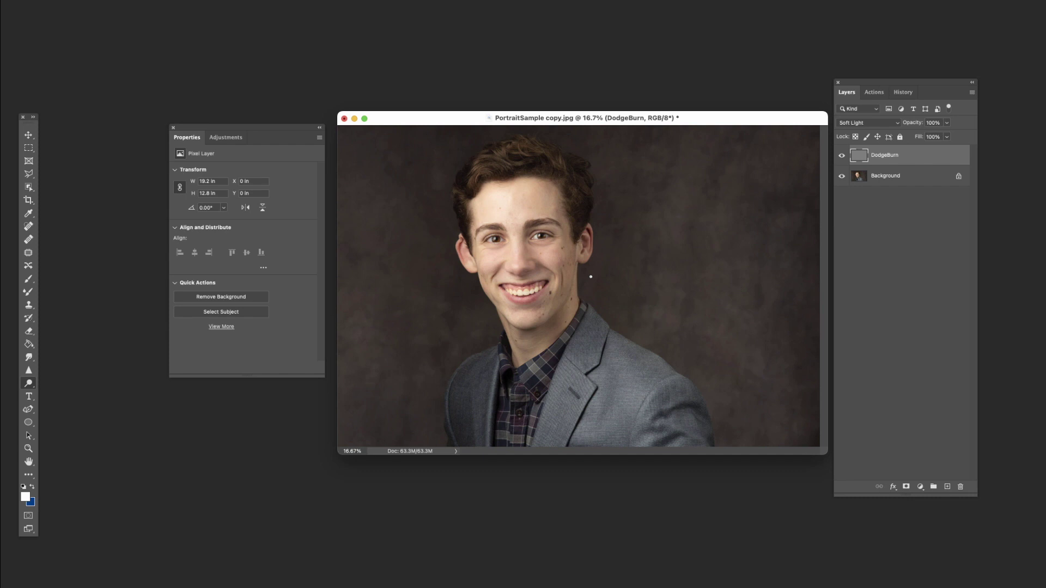
pyautogui.click(875, 91)
pyautogui.click(910, 292)
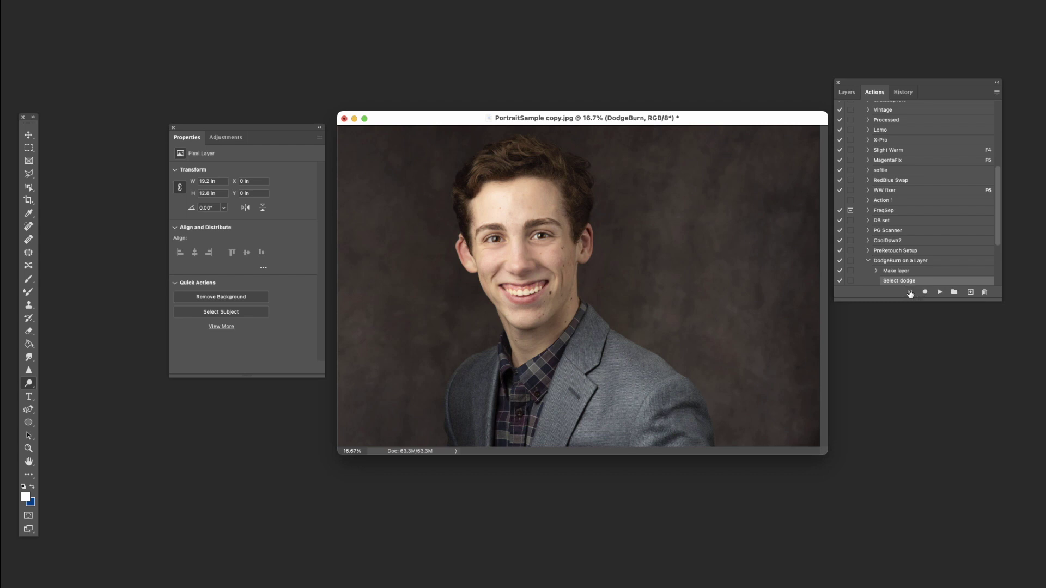
pyautogui.click(867, 262)
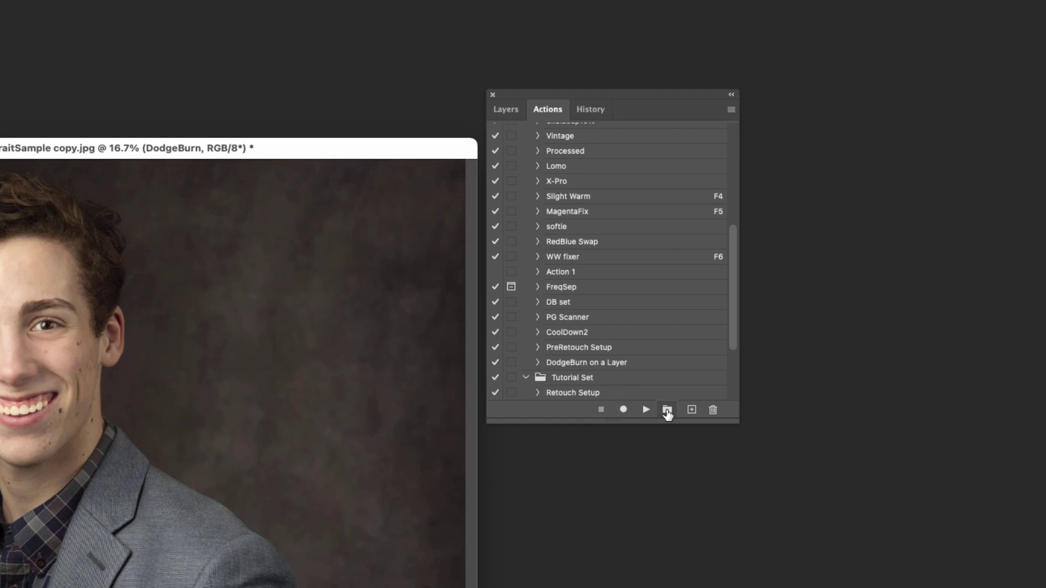
# Create a YouTubeTricks action set and move DodgeBurn on a Layer and PreRetouch Setup into it
pyautogui.click(667, 412)
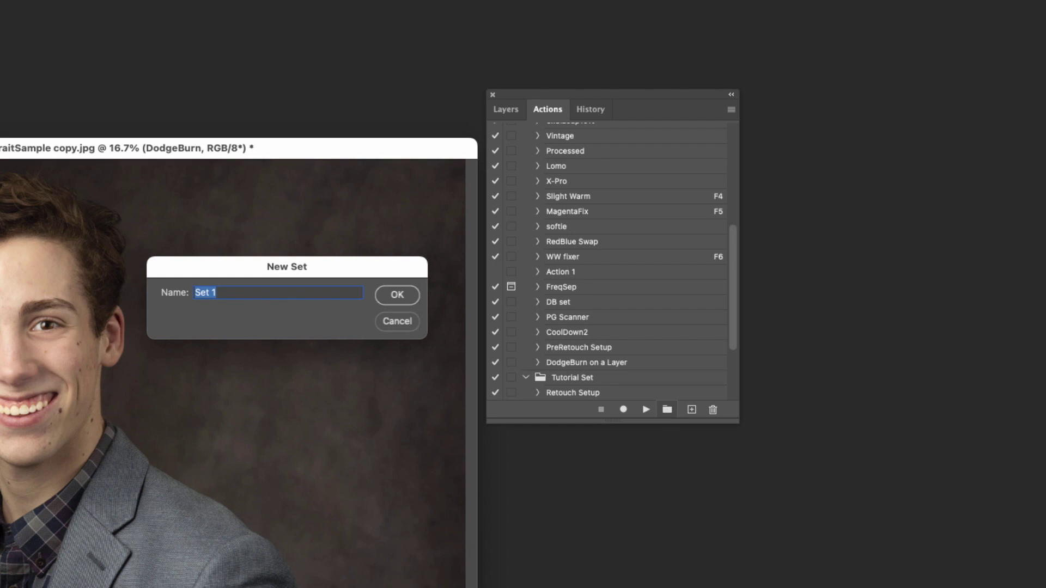
pyautogui.write('YouTubeTricks')
pyautogui.press('Return')
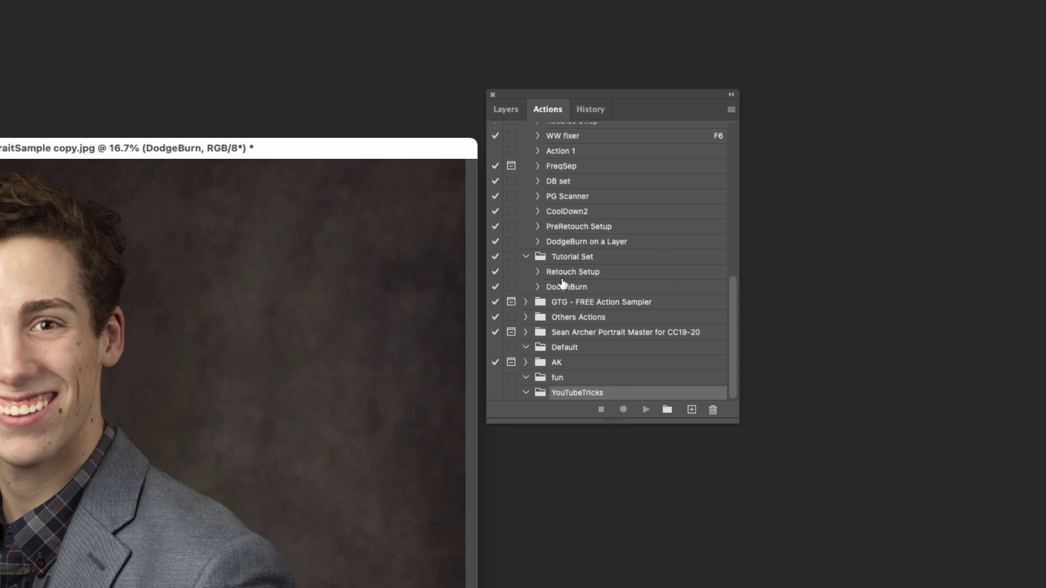
pyautogui.moveTo(562, 242); pyautogui.dragTo(575, 394)
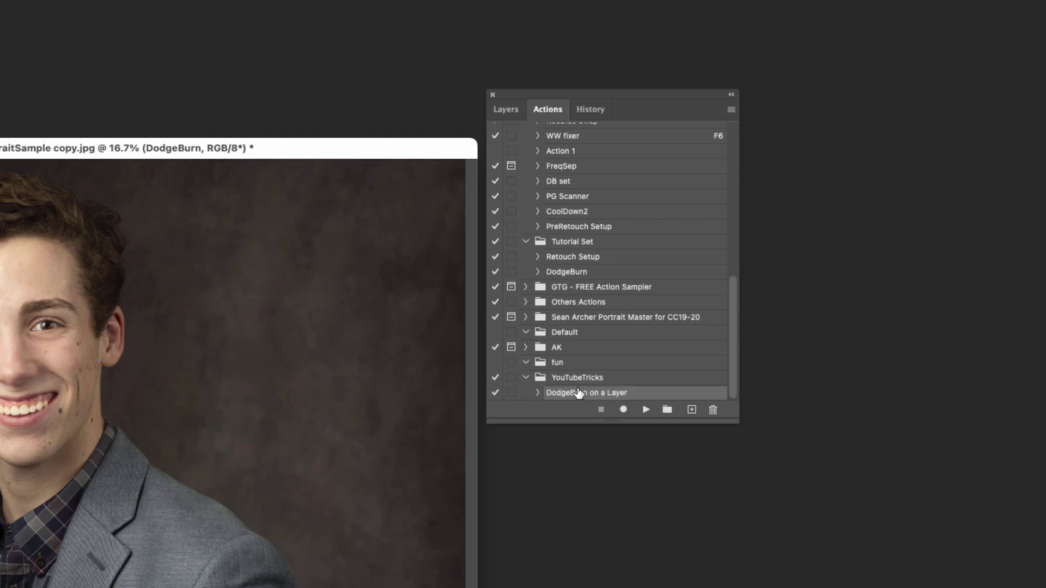
pyautogui.moveTo(571, 228); pyautogui.dragTo(575, 393)
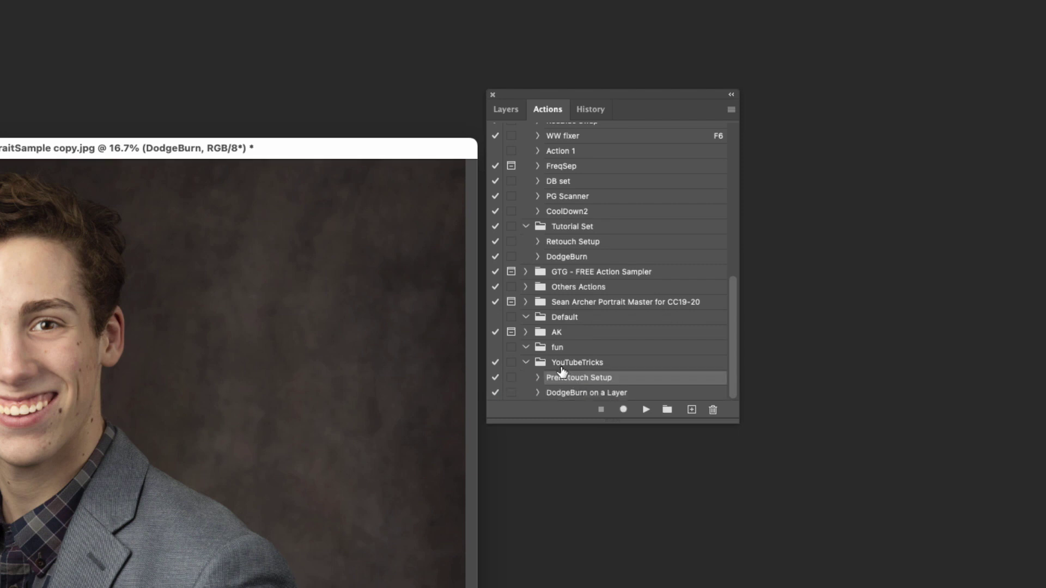
# Move the YouTubeTricks set to the top of the Actions list
pyautogui.click(597, 369)
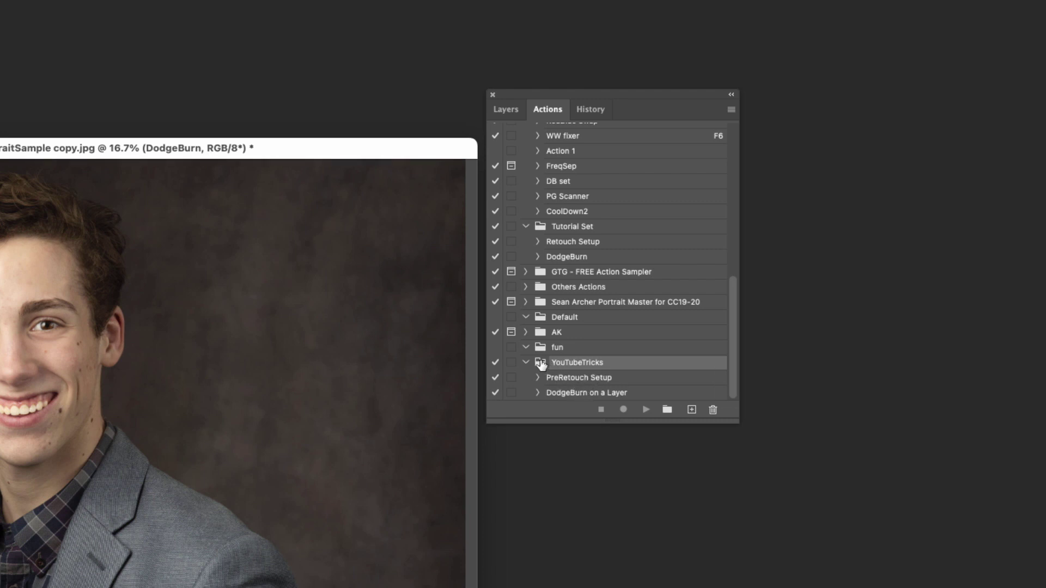
pyautogui.moveTo(540, 364); pyautogui.dragTo(552, 131)
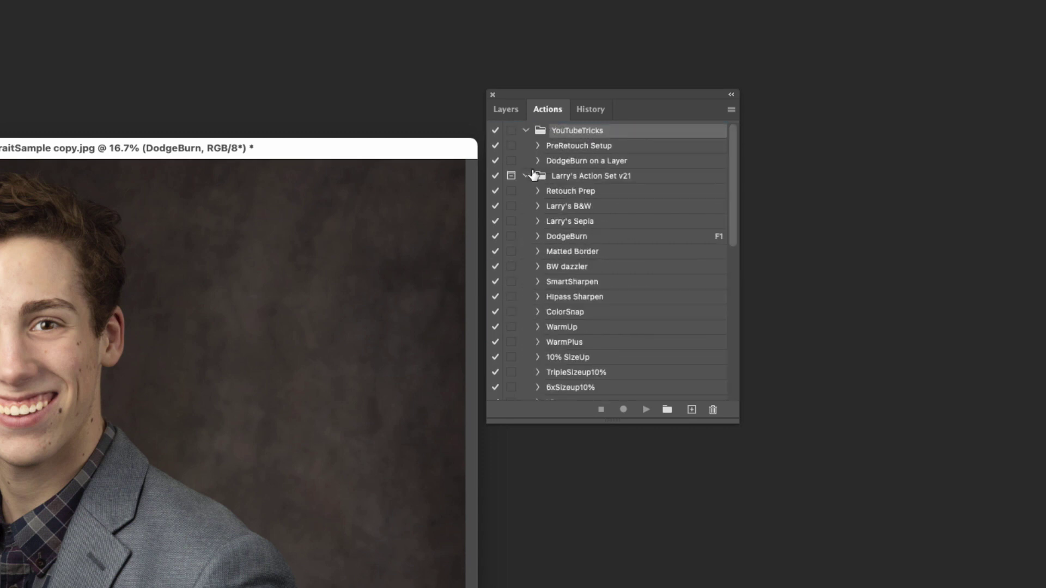
pyautogui.moveTo(586, 97); pyautogui.dragTo(597, 159)
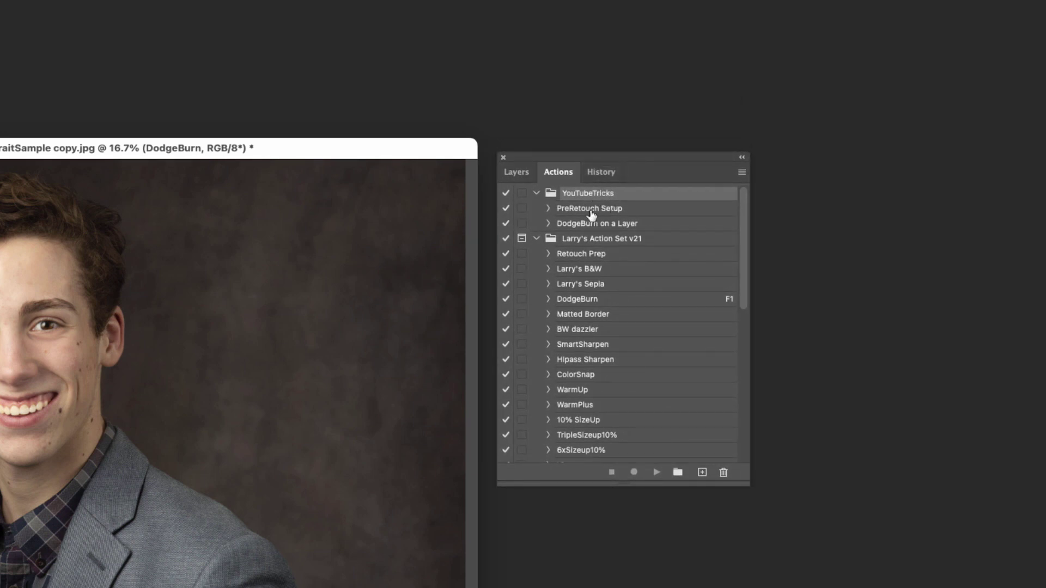
pyautogui.moveTo(571, 156); pyautogui.dragTo(581, 137)
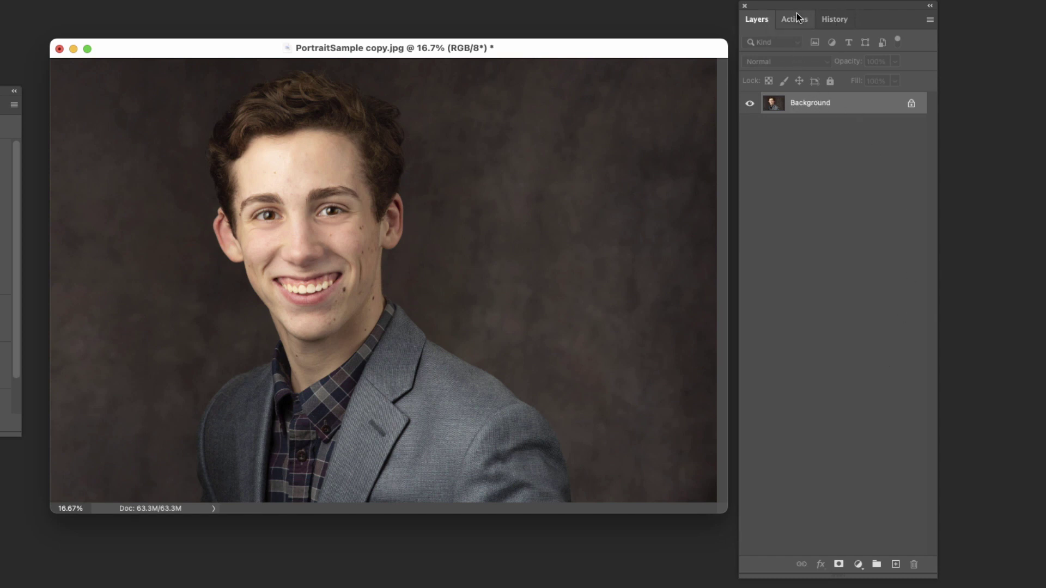
# Create a new action named Split Vintage in the YouTubeTricks set and begin recording it
pyautogui.moveTo(695, 55); pyautogui.dragTo(688, 56)
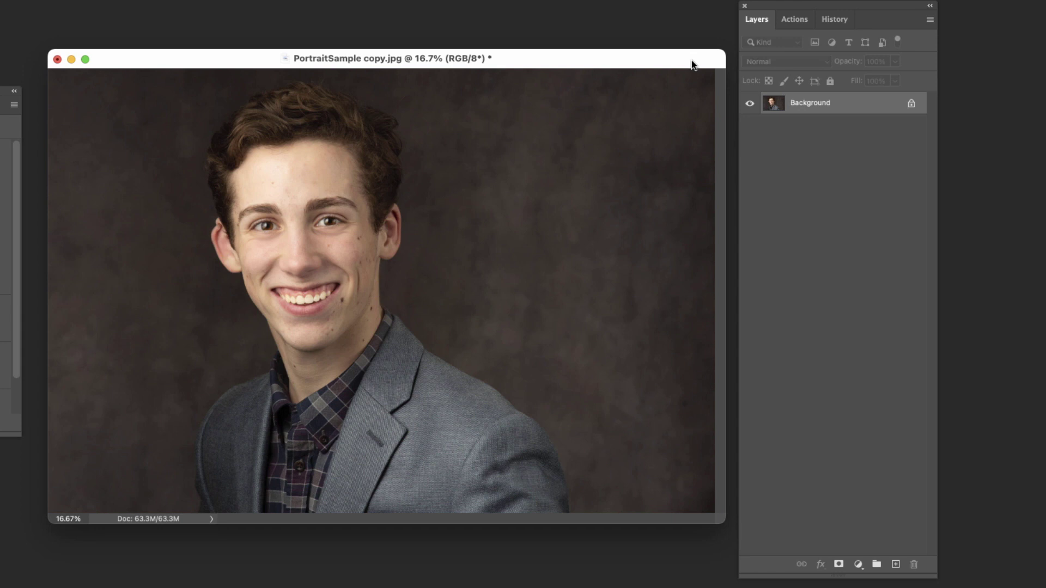
pyautogui.click(791, 20)
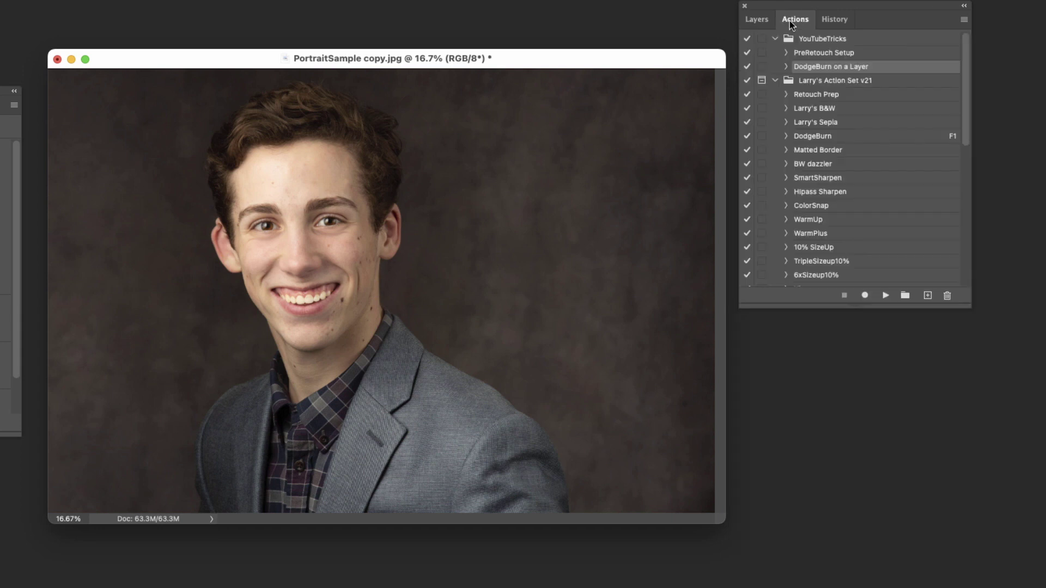
pyautogui.click(810, 43)
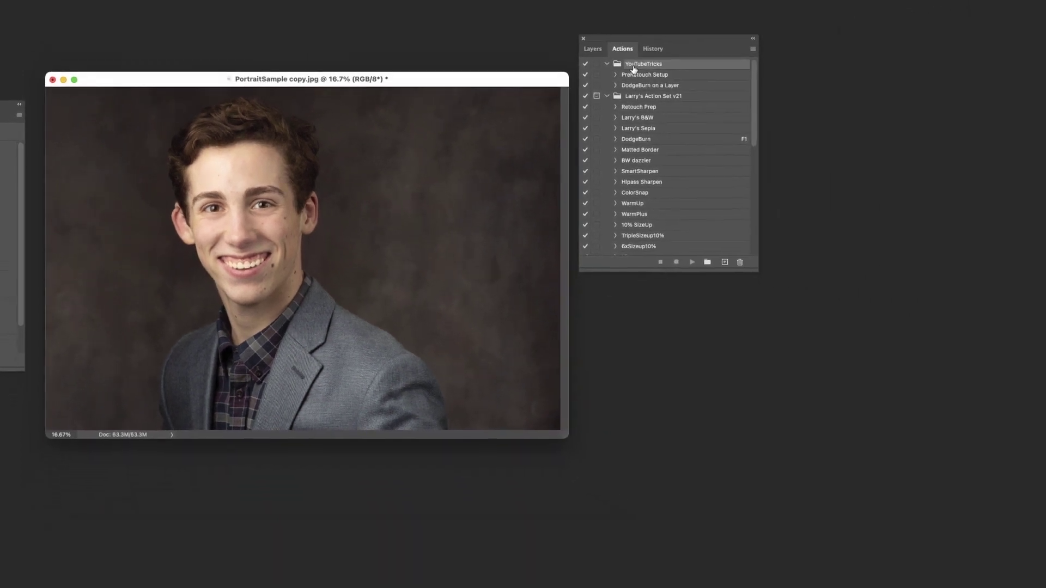
pyautogui.click(753, 49)
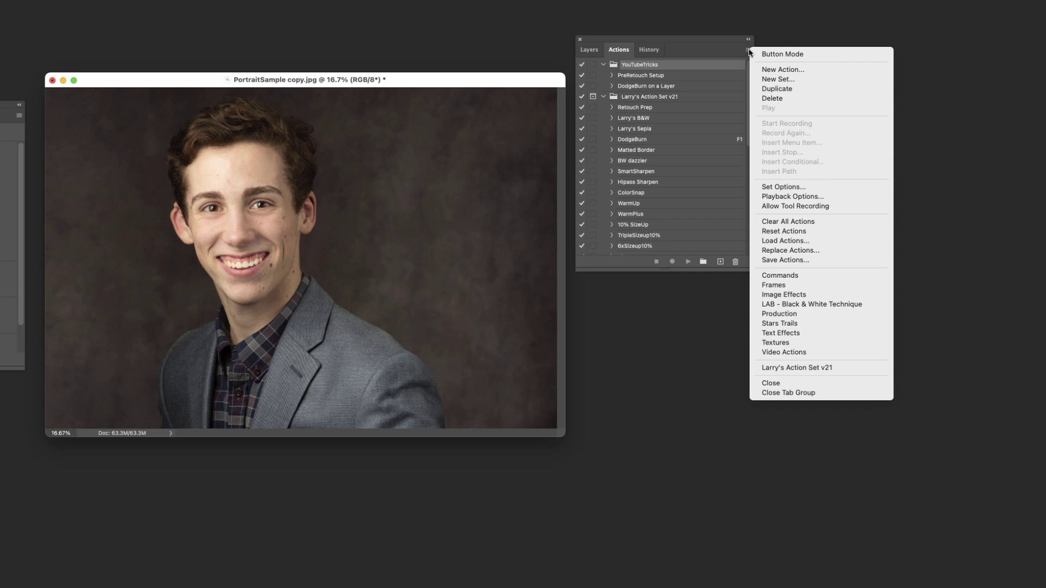
pyautogui.click(770, 75)
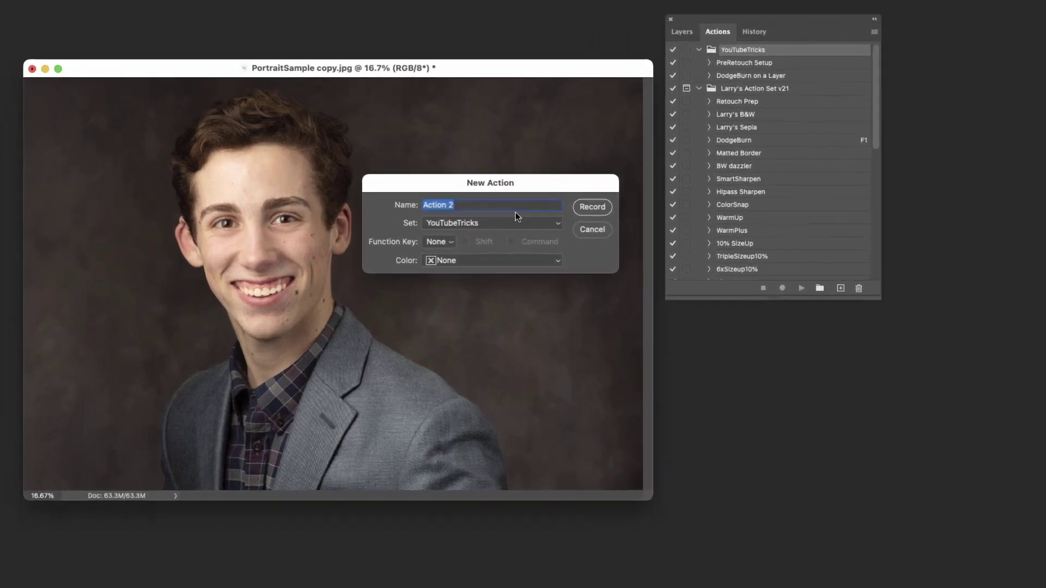
pyautogui.write('Split ')
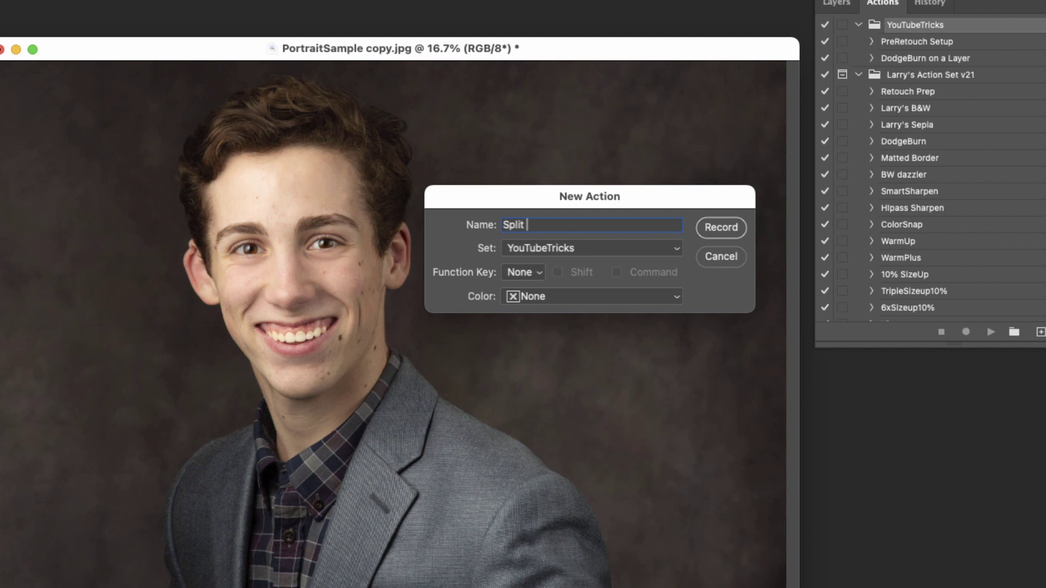
pyautogui.write('Vintage')
pyautogui.click(721, 228)
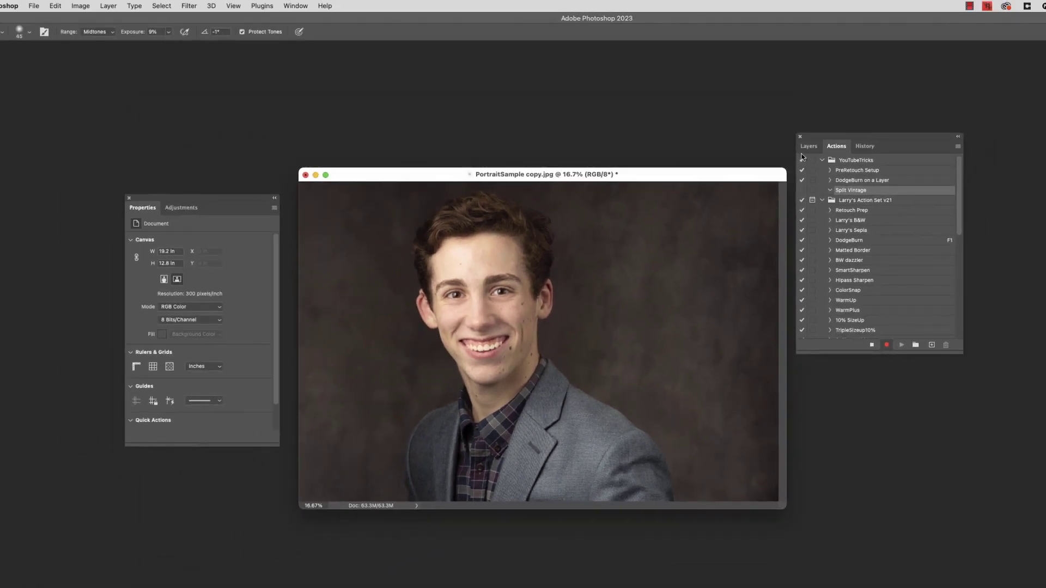
pyautogui.click(838, 2)
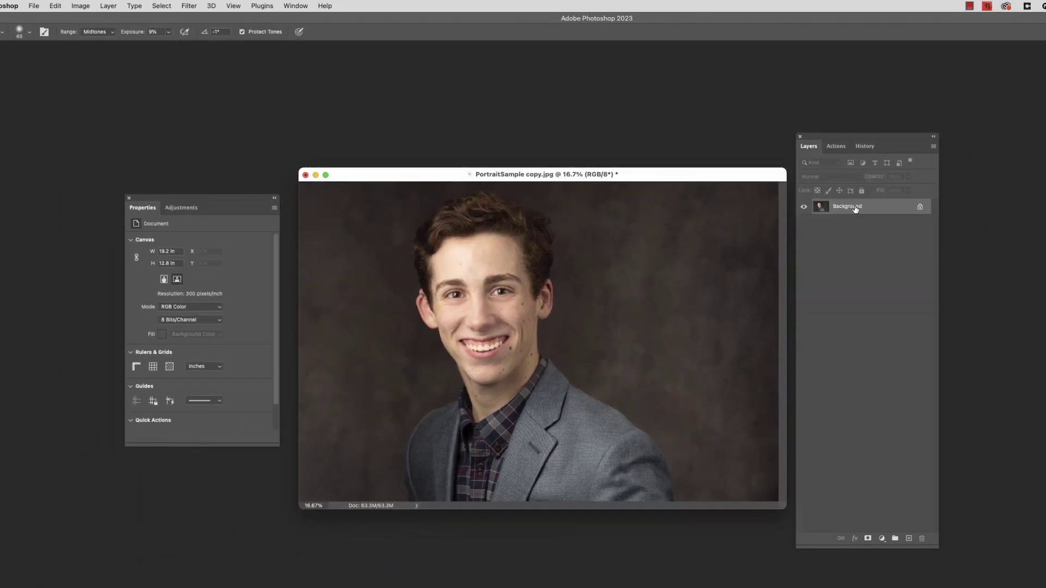
# Duplicate Background, desaturate the copy, and preview a Gaussian Blur at 24.7-pixel radius
pyautogui.moveTo(854, 209); pyautogui.dragTo(910, 541)
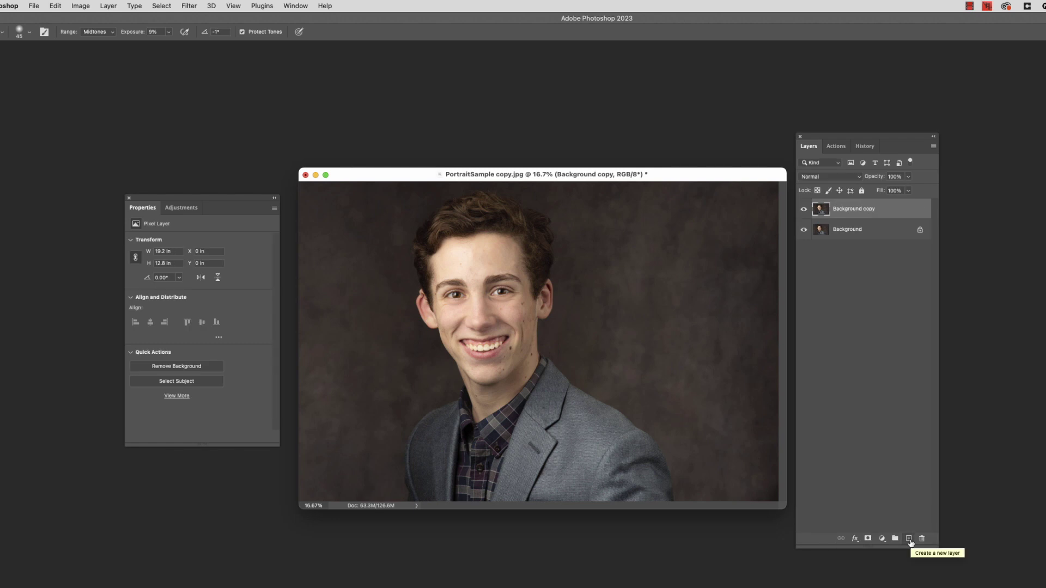
pyautogui.press('super+shift+u')
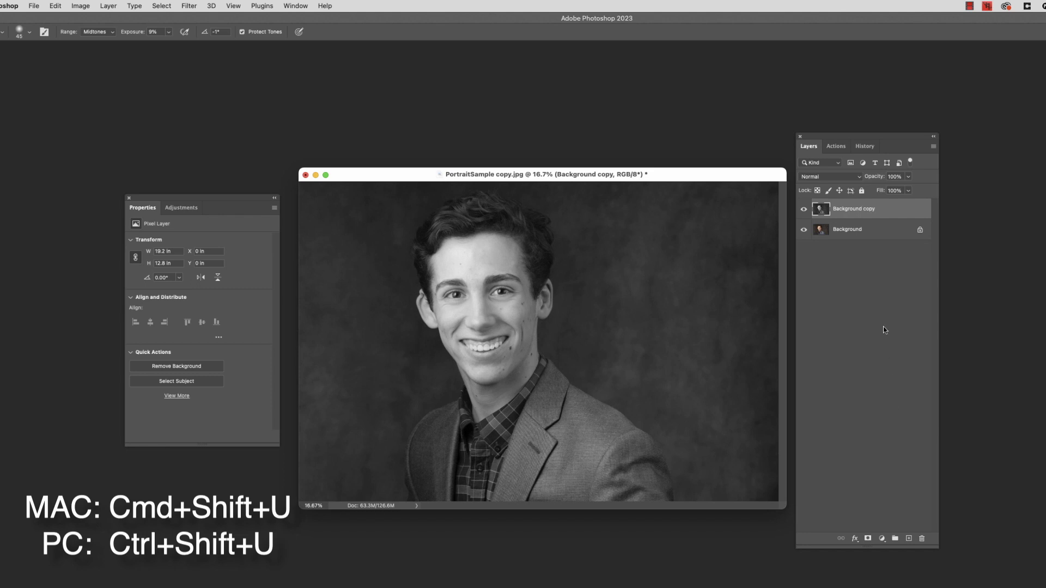
pyautogui.click(191, 7)
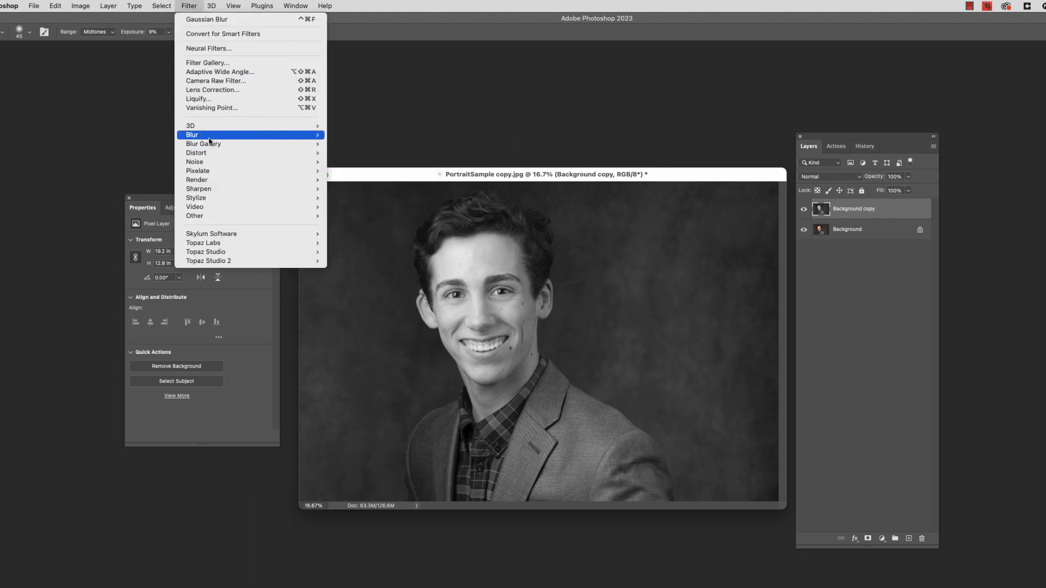
pyautogui.moveTo(210, 137)
pyautogui.click(361, 171)
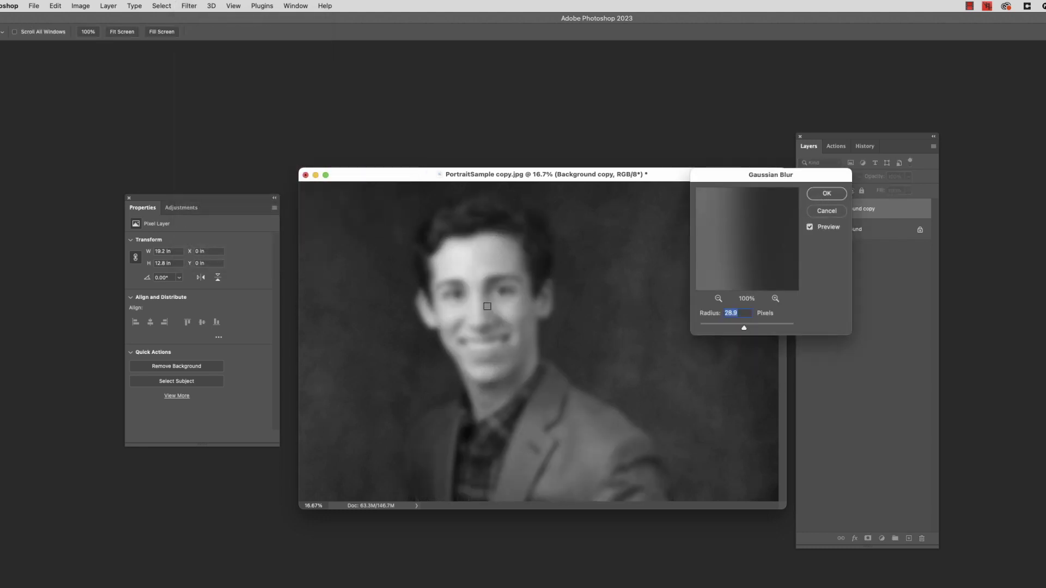
pyautogui.moveTo(743, 327); pyautogui.dragTo(742, 327)
# Apply the blur and set the Background copy's blend mode to Soft Light
pyautogui.click(826, 195)
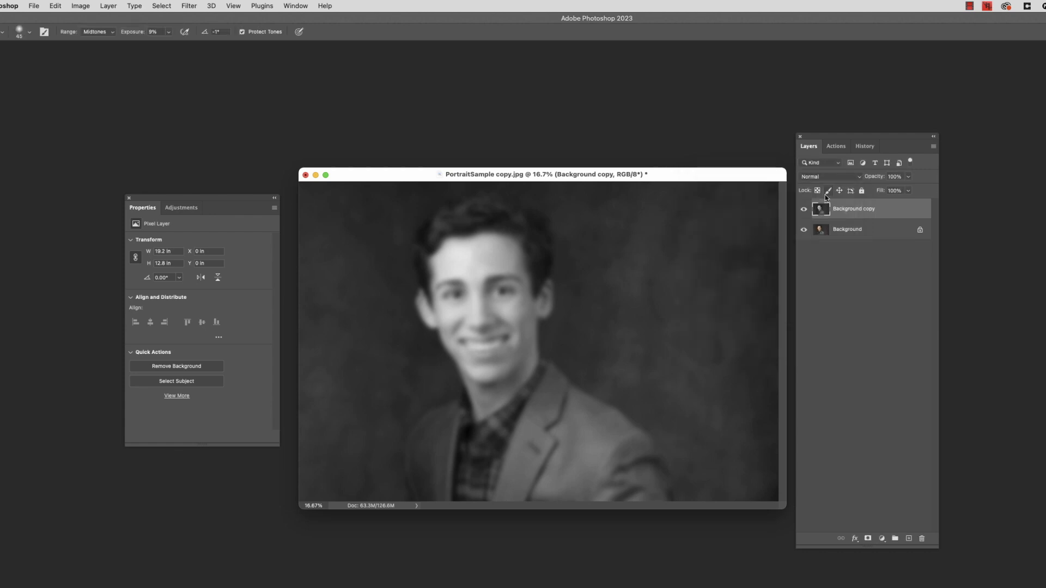
pyautogui.click(825, 176)
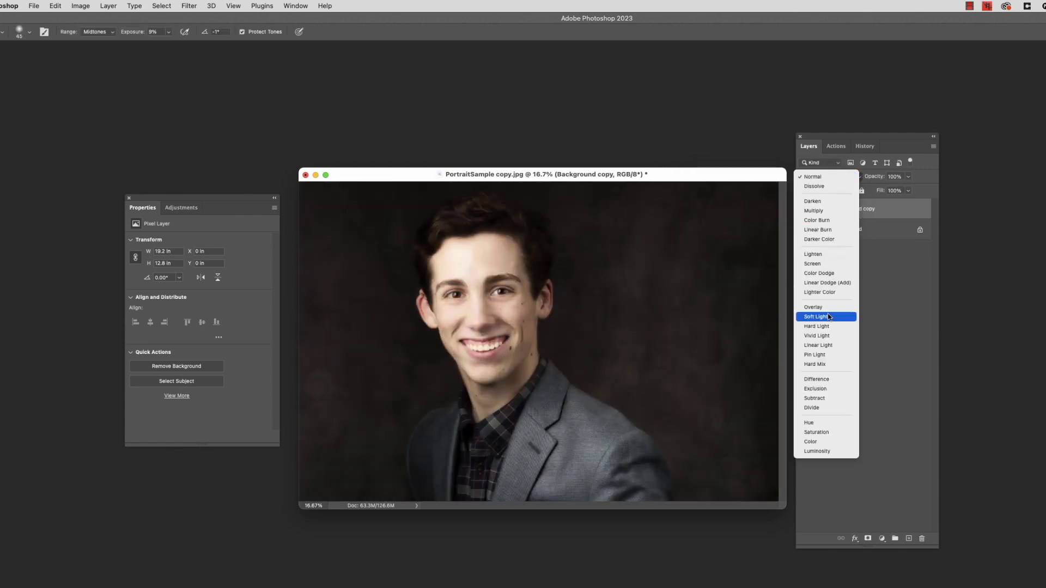
pyautogui.click(828, 314)
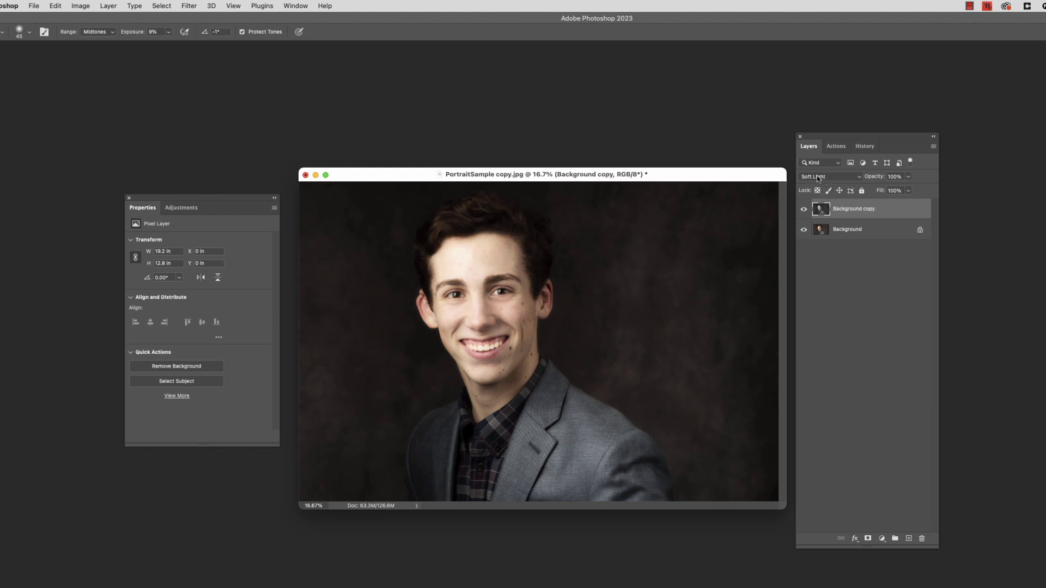
# Set the copy's opacity to about 50%, comparing it hidden and shown
pyautogui.click(908, 177)
pyautogui.moveTo(908, 187); pyautogui.dragTo(878, 186)
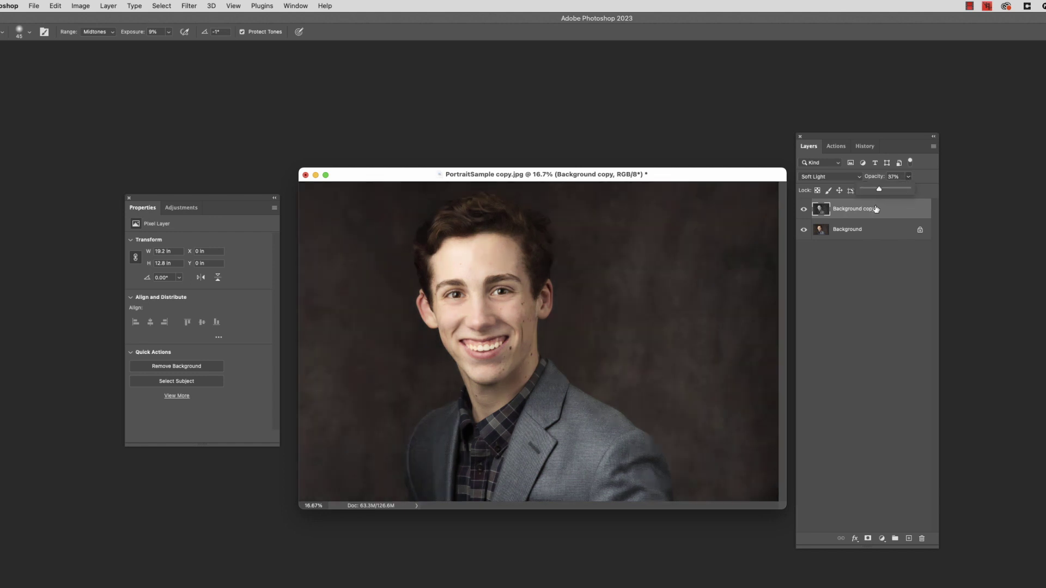
pyautogui.click(804, 211)
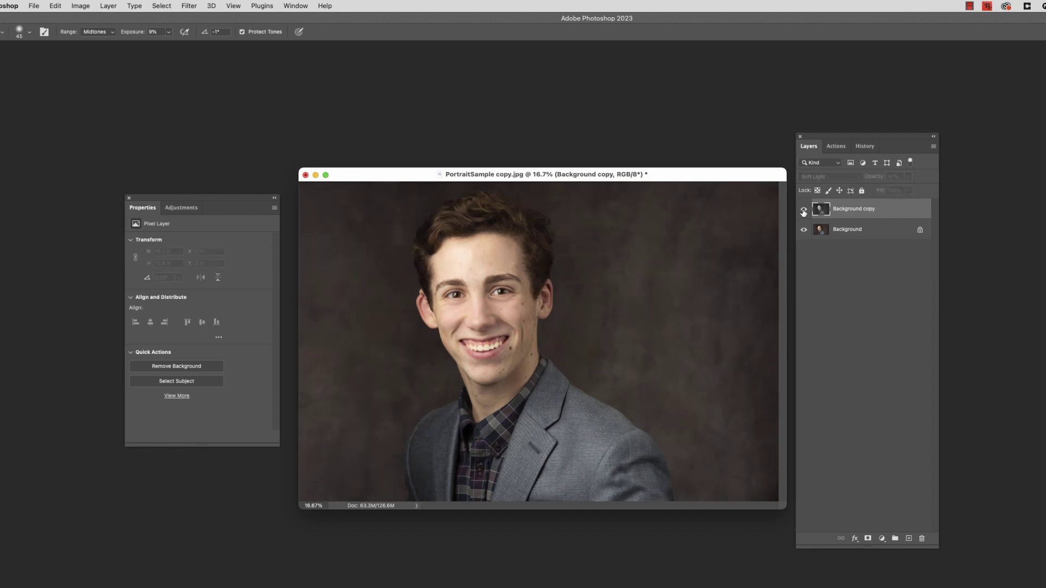
pyautogui.click(804, 212)
pyautogui.click(909, 178)
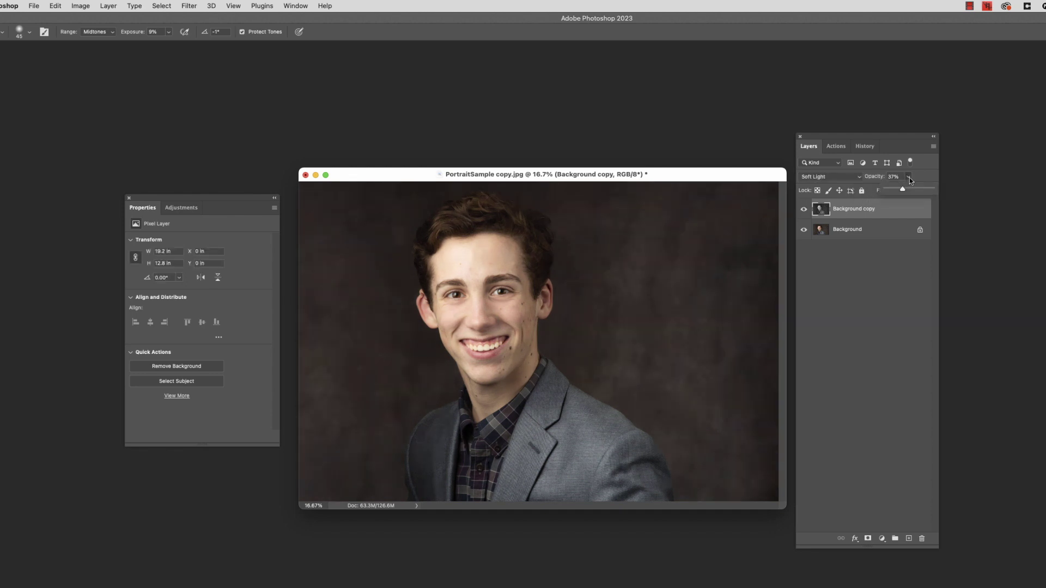
pyautogui.moveTo(904, 189); pyautogui.dragTo(909, 190)
pyautogui.click(828, 321)
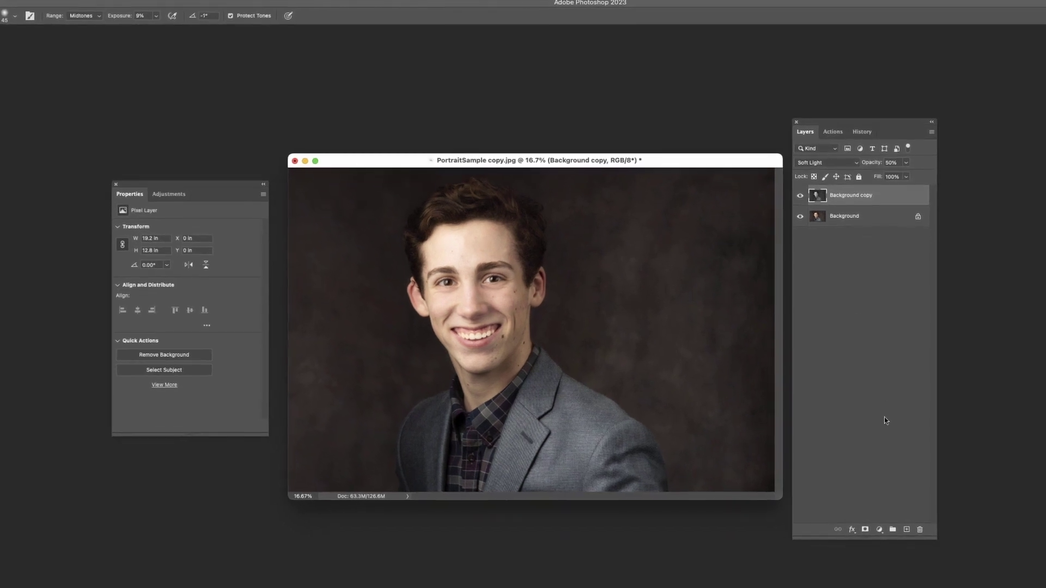
# Add a Solid Color fill layer in blue with H 250, S 100, B 100
pyautogui.click(880, 532)
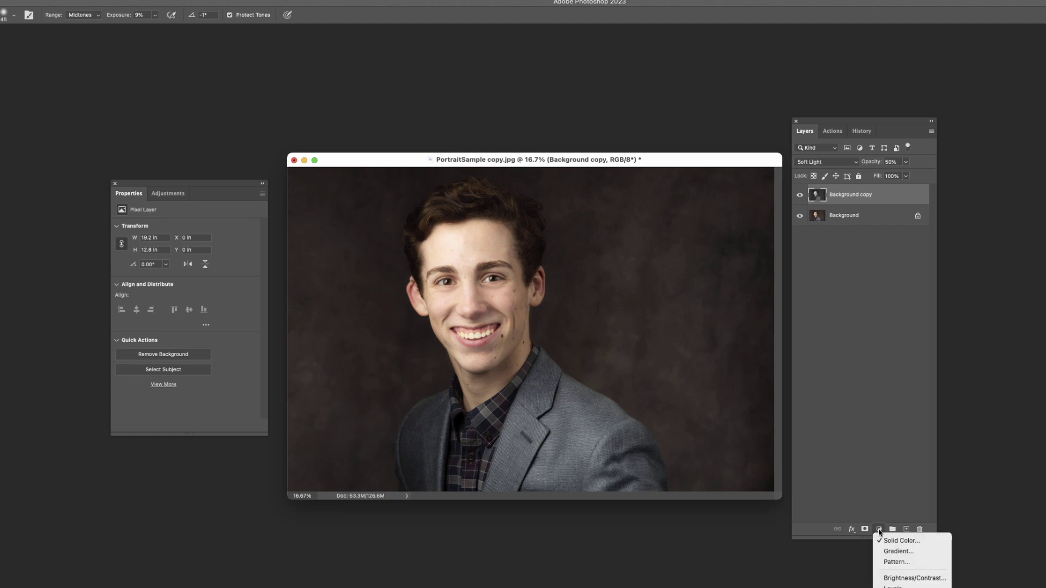
pyautogui.click(892, 541)
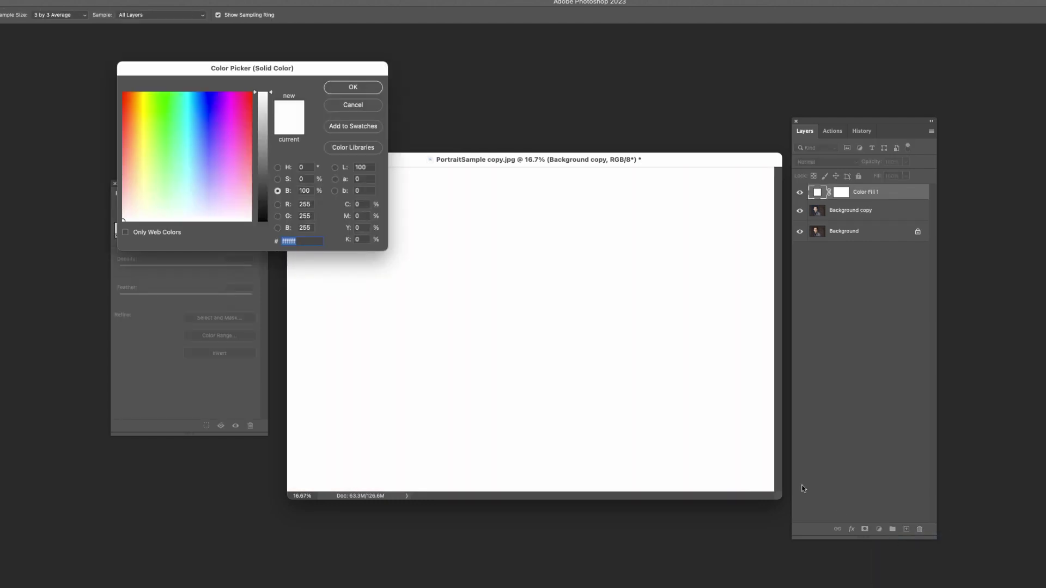
pyautogui.doubleClick(309, 167)
pyautogui.write('250')
pyautogui.doubleClick(303, 178)
pyautogui.write('100')
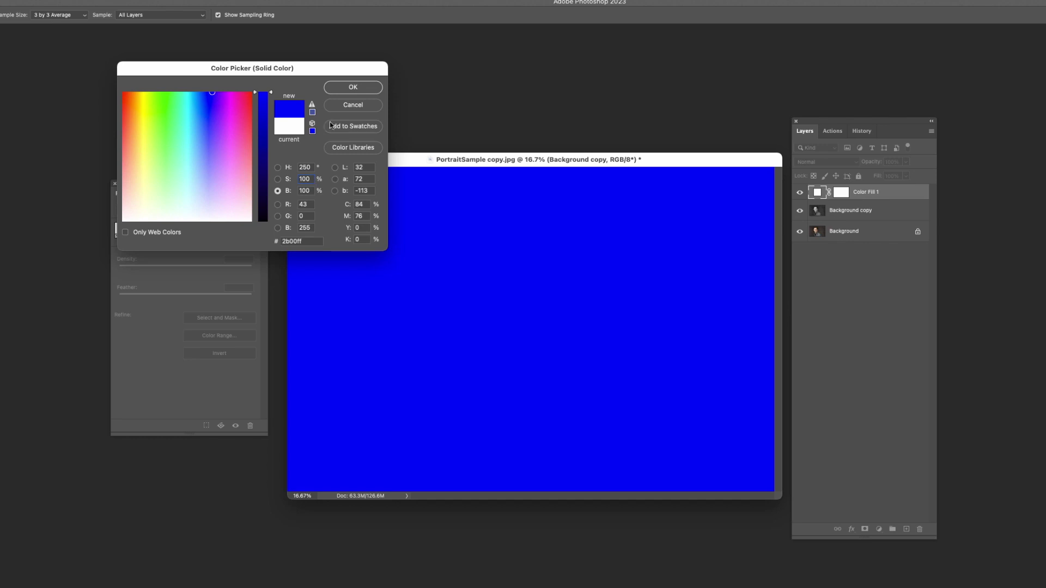
pyautogui.click(340, 88)
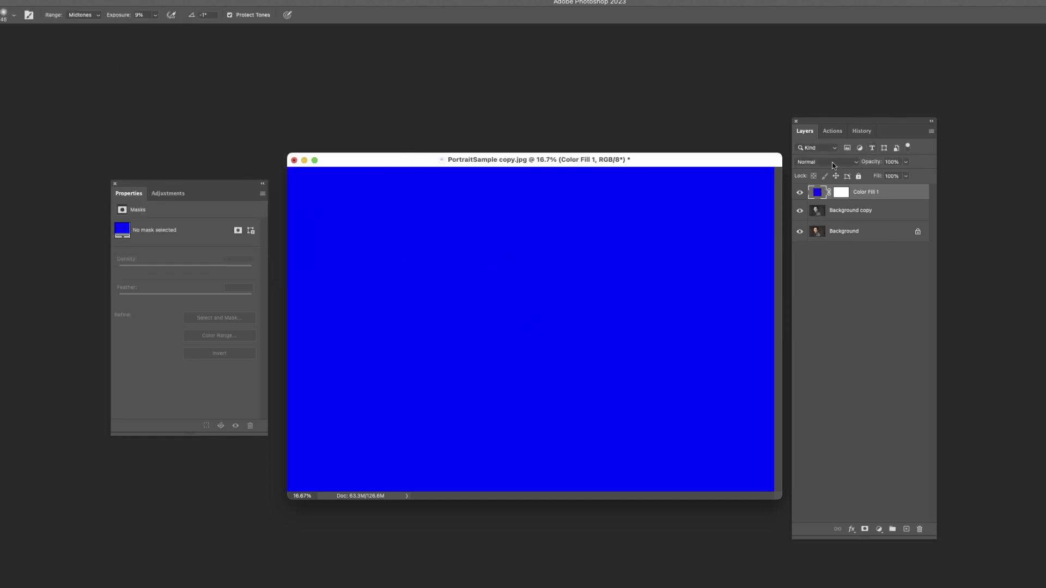
# Set Color Fill 1 to Exclusion blend mode at 15% opacity
pyautogui.click(833, 166)
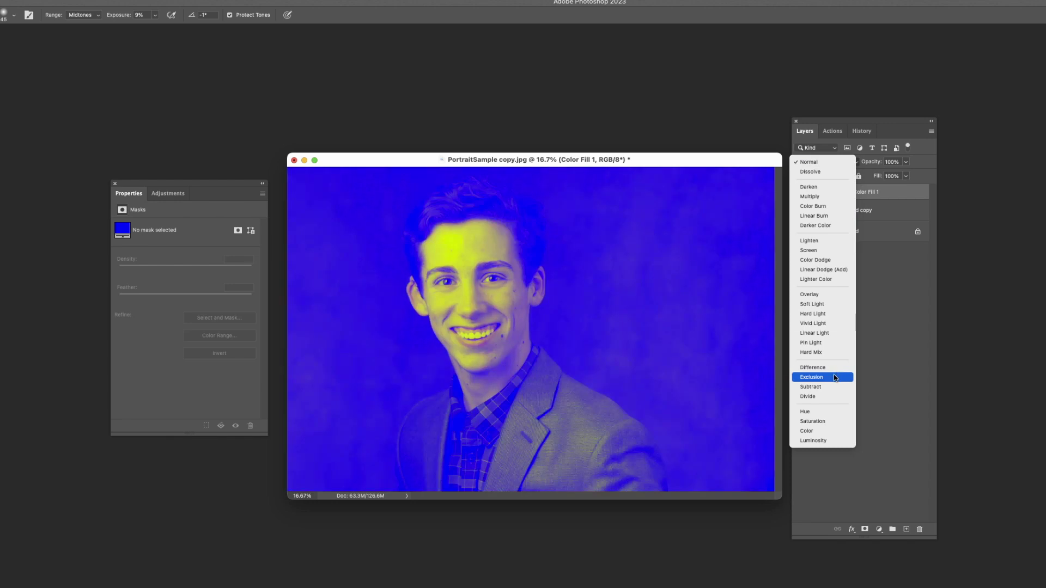
pyautogui.click(837, 377)
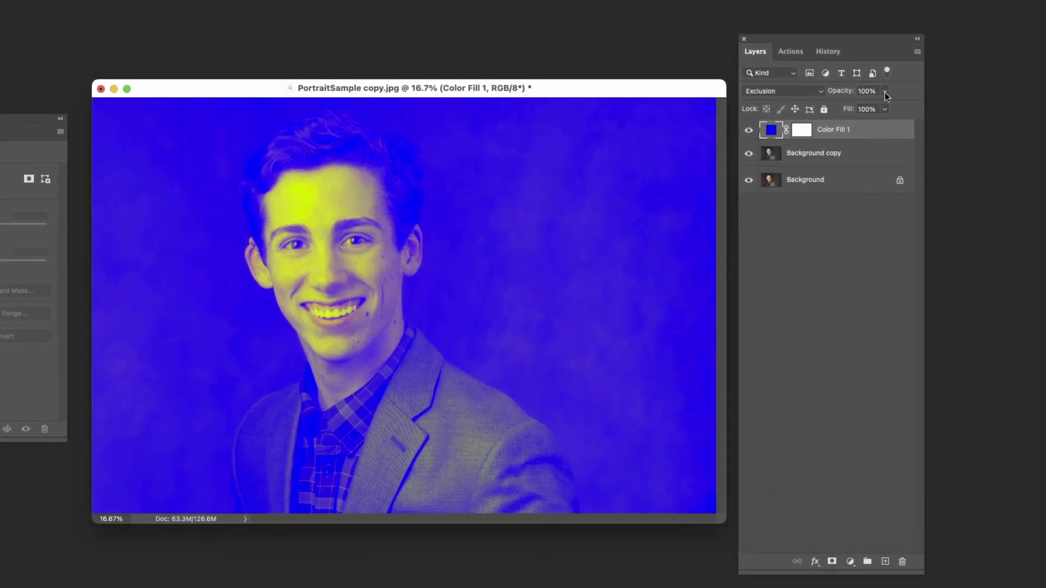
pyautogui.click(885, 92)
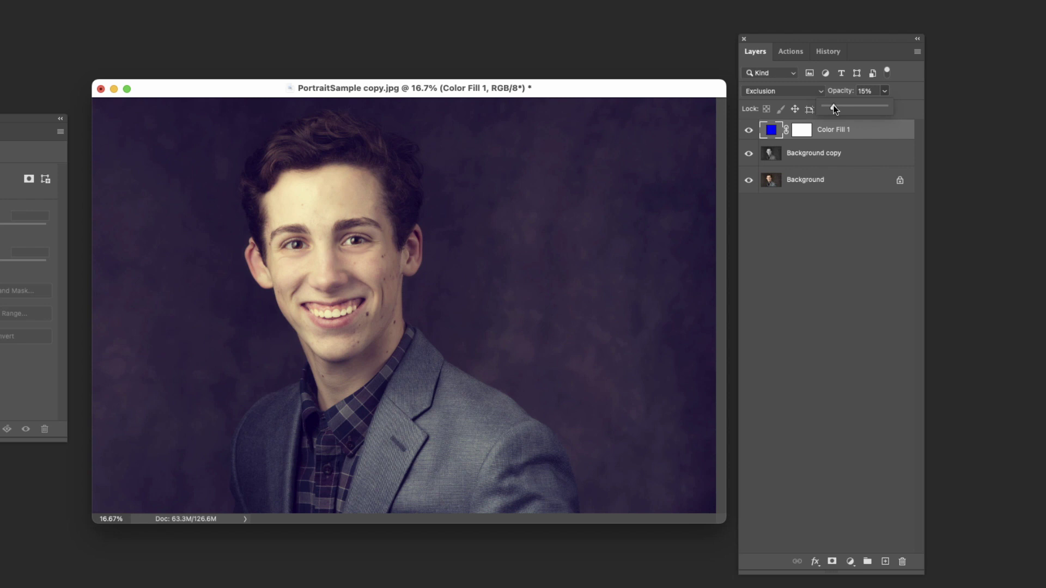
pyautogui.click(846, 249)
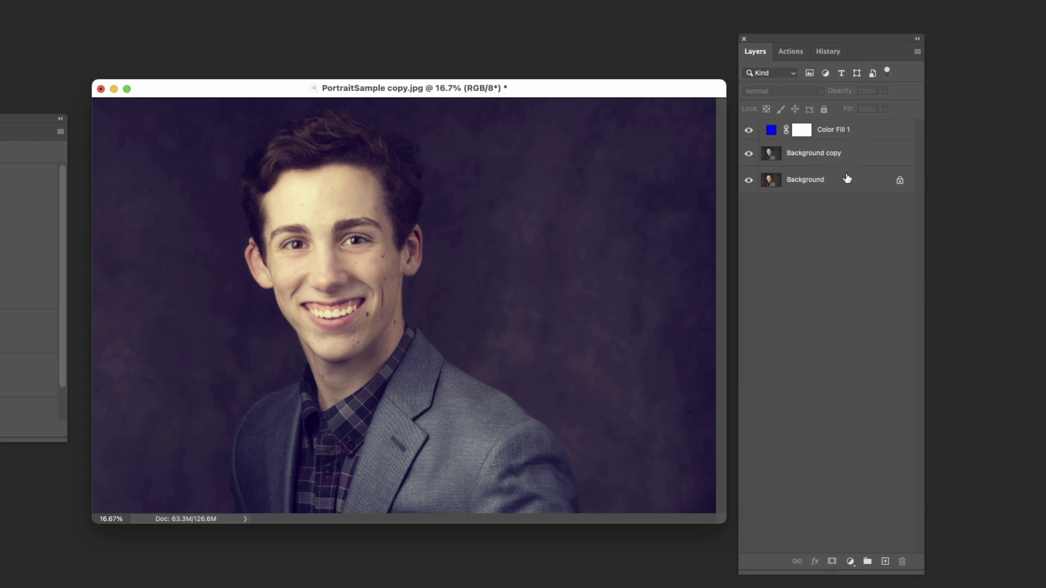
# Stamp all visible layers into a new layer named SplitVintage
pyautogui.click(871, 133)
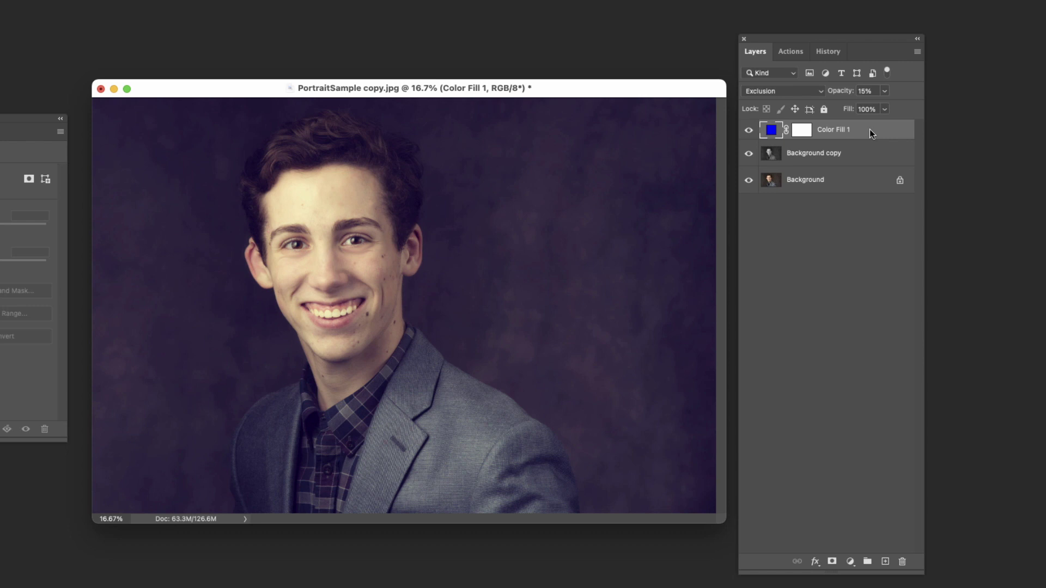
pyautogui.click(885, 562)
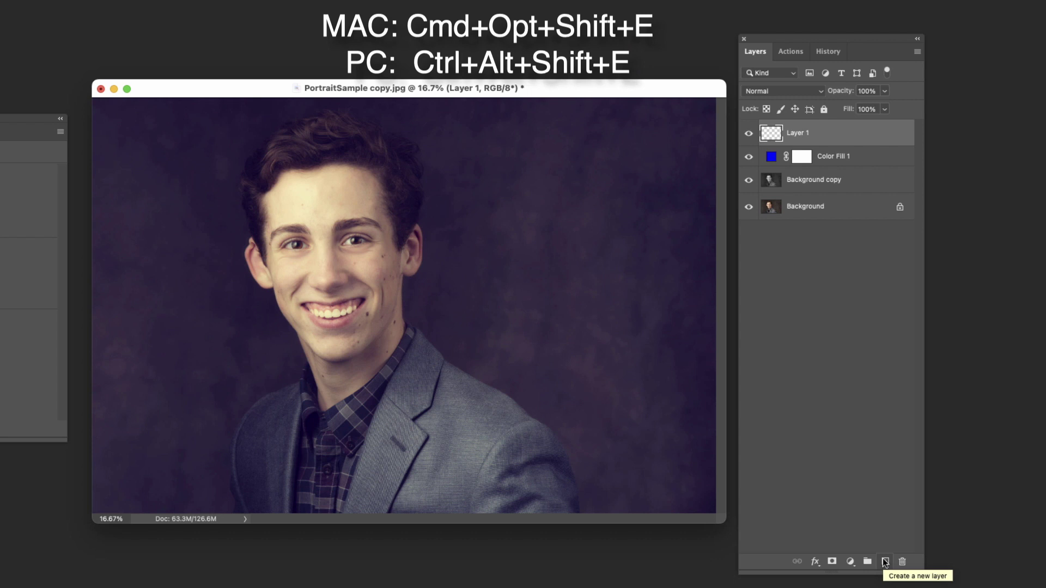
pyautogui.press('super+alt+shift+e')
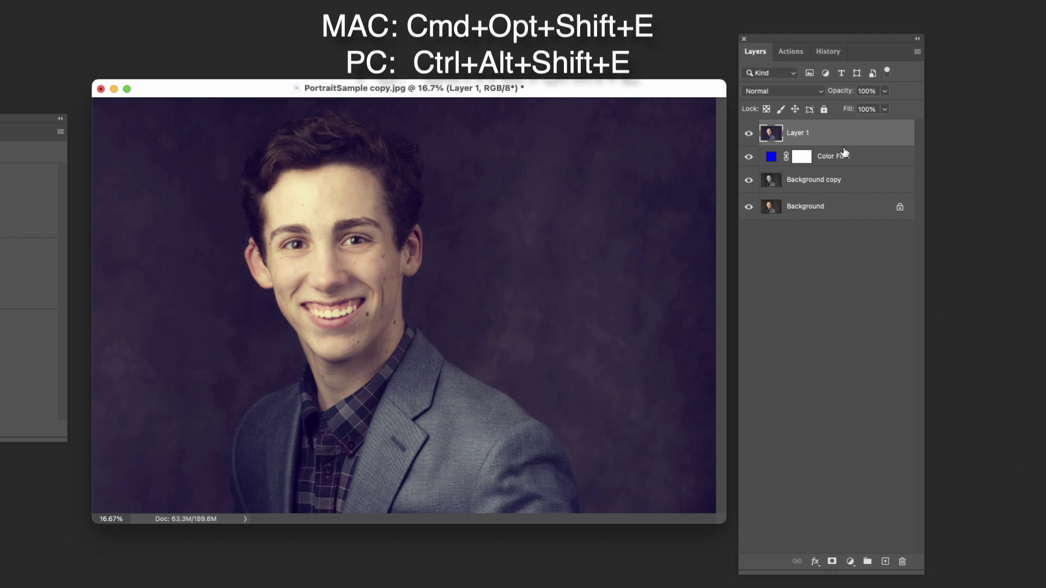
pyautogui.doubleClick(795, 133)
pyautogui.write('Sp')
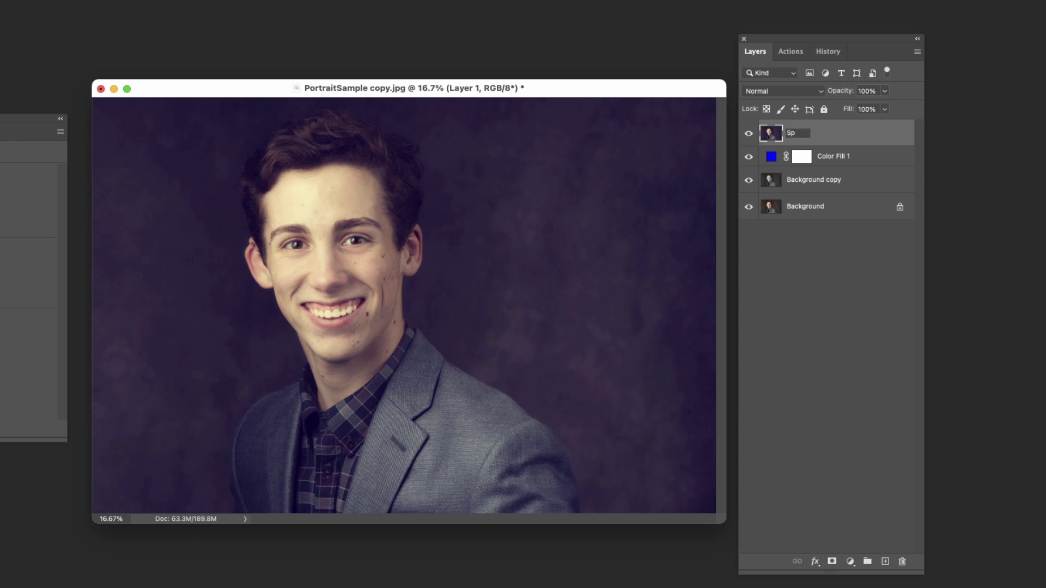
pyautogui.press('BackSpace')
pyautogui.press('BackSpace')
pyautogui.write('SplitVintage')
pyautogui.press('Return')
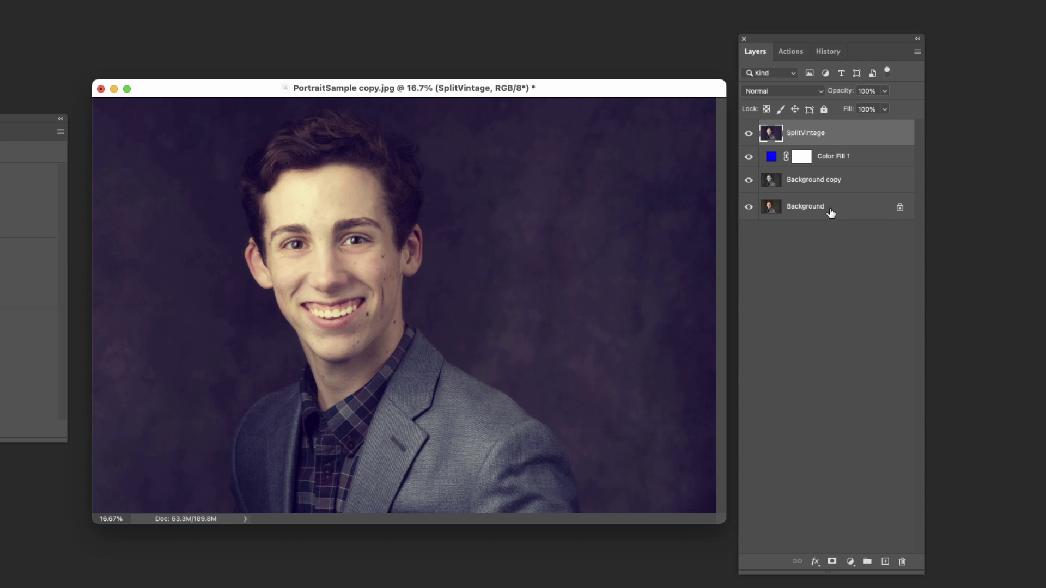
# Delete the Color Fill 1 and Background copy layers, leaving SplitVintage selected
pyautogui.click(862, 164)
pyautogui.keyDown('shift'); pyautogui.click(860, 179); pyautogui.keyUp('shift')
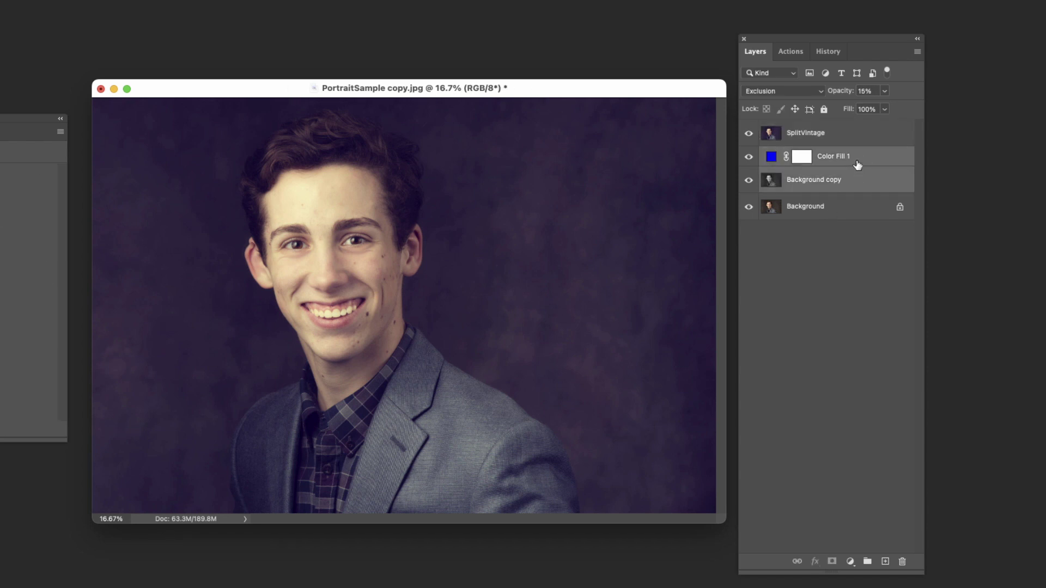
pyautogui.moveTo(860, 159); pyautogui.dragTo(902, 562)
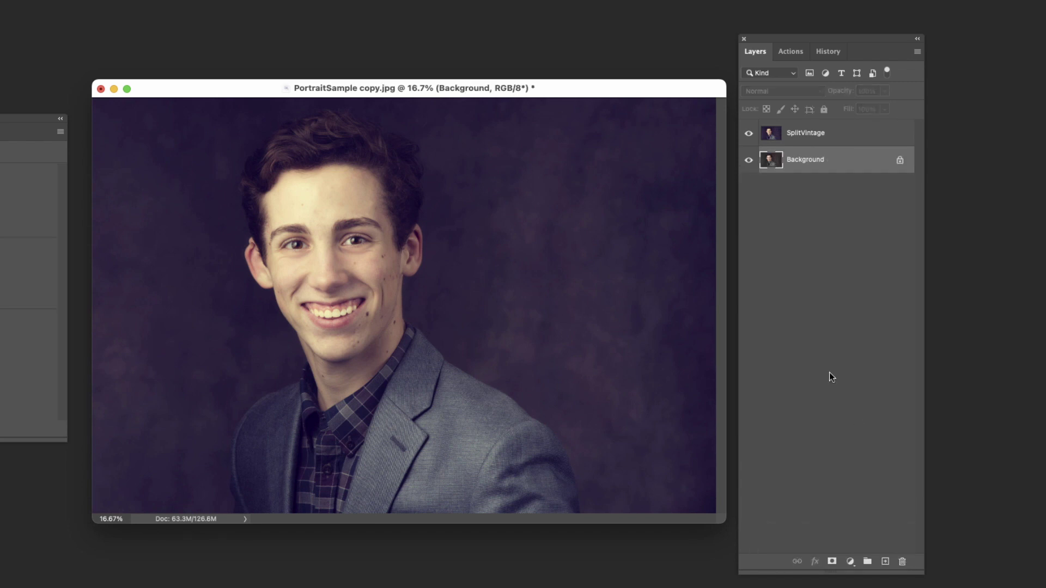
pyautogui.click(814, 140)
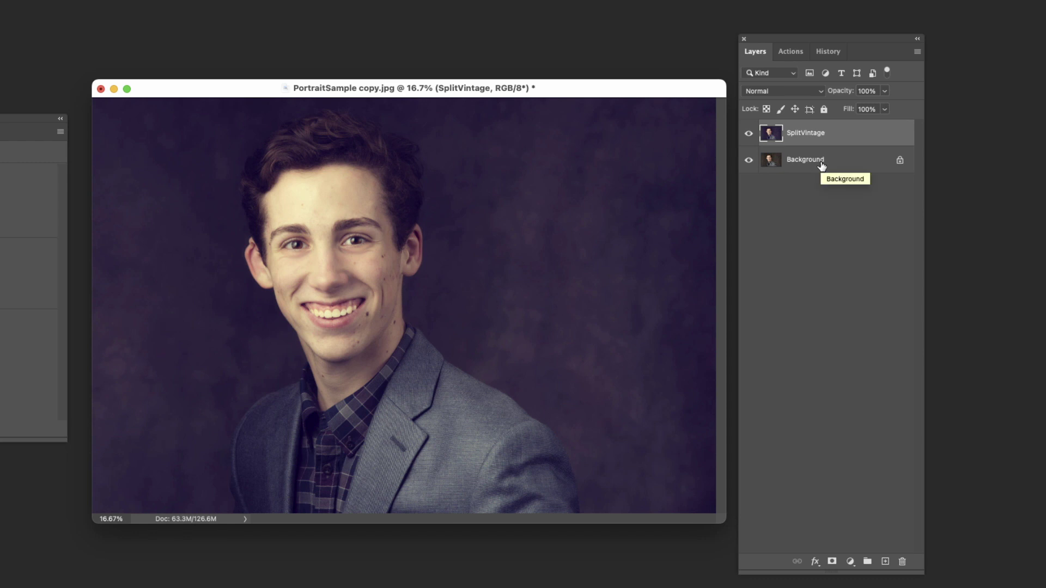
# Stop recording and delete the SplitVintage layer to test the action
pyautogui.click(791, 52)
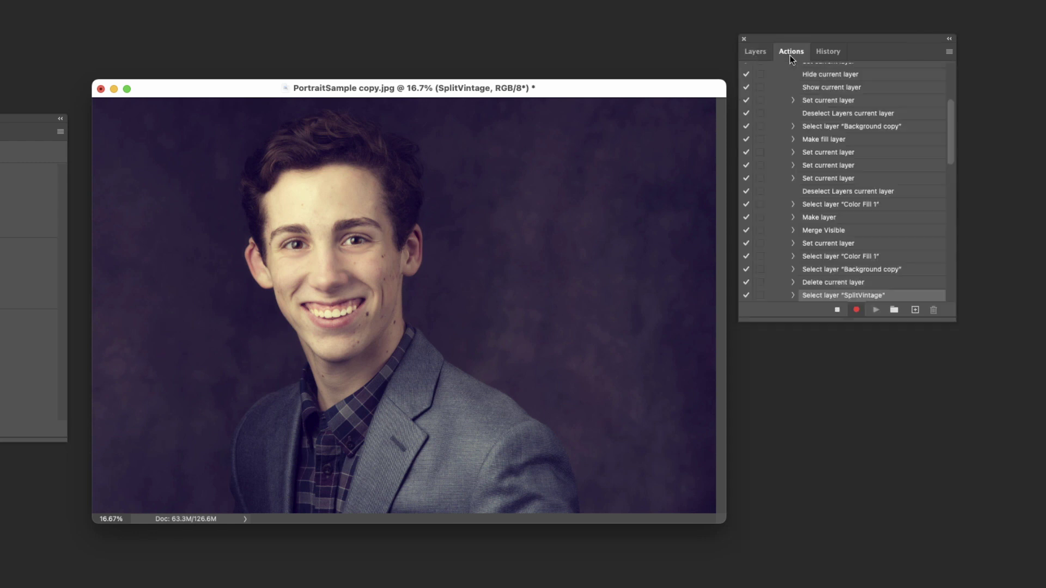
pyautogui.click(837, 310)
pyautogui.click(755, 52)
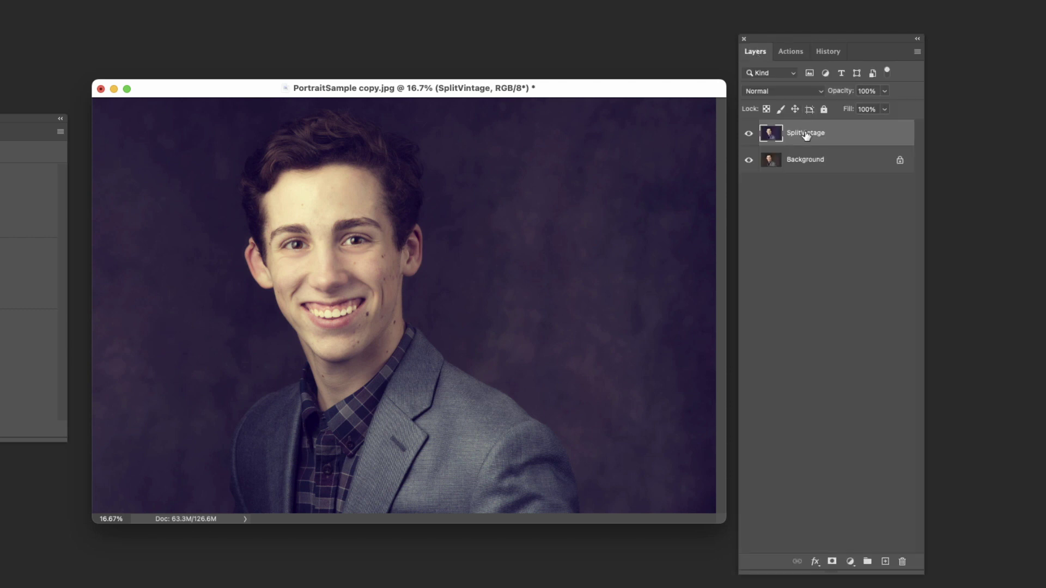
pyautogui.moveTo(807, 135); pyautogui.dragTo(903, 562)
pyautogui.moveTo(633, 94); pyautogui.dragTo(634, 87)
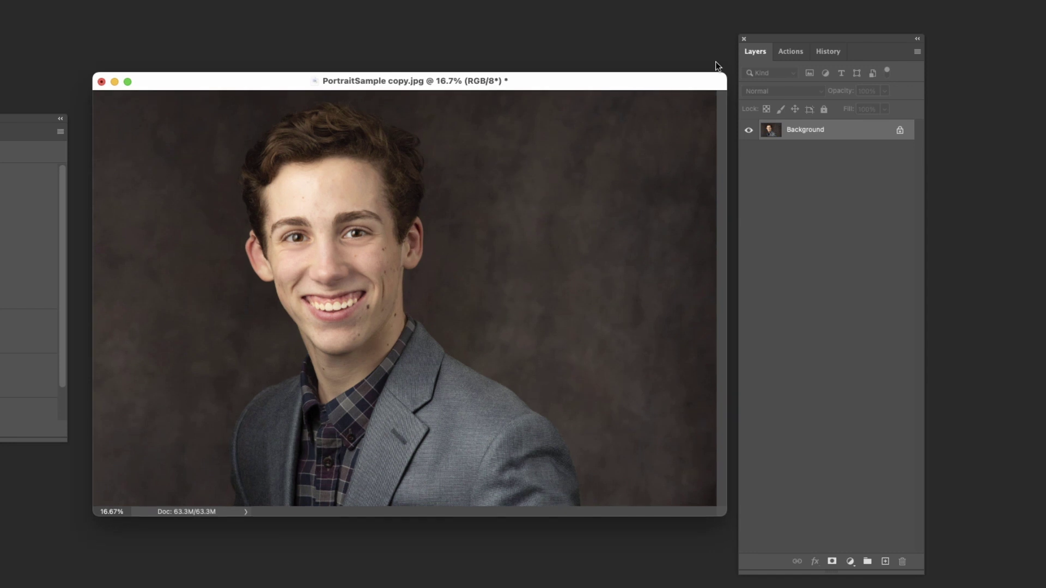
# Replay the Split Vintage action to rebuild the SplitVintage layer
pyautogui.click(791, 52)
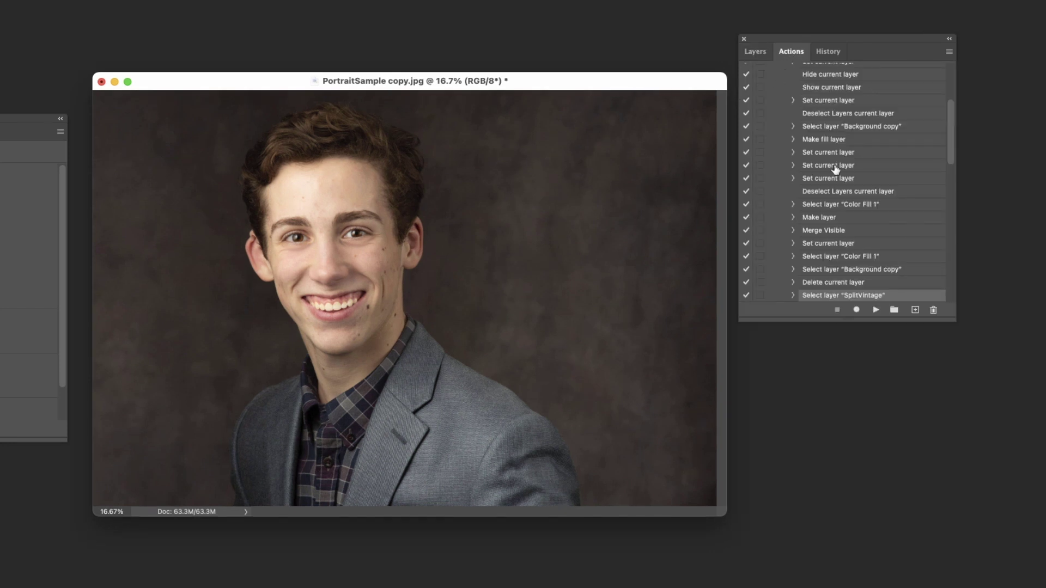
pyautogui.scroll(3, 834, 169)
pyautogui.scroll(2, 835, 168)
pyautogui.click(802, 109)
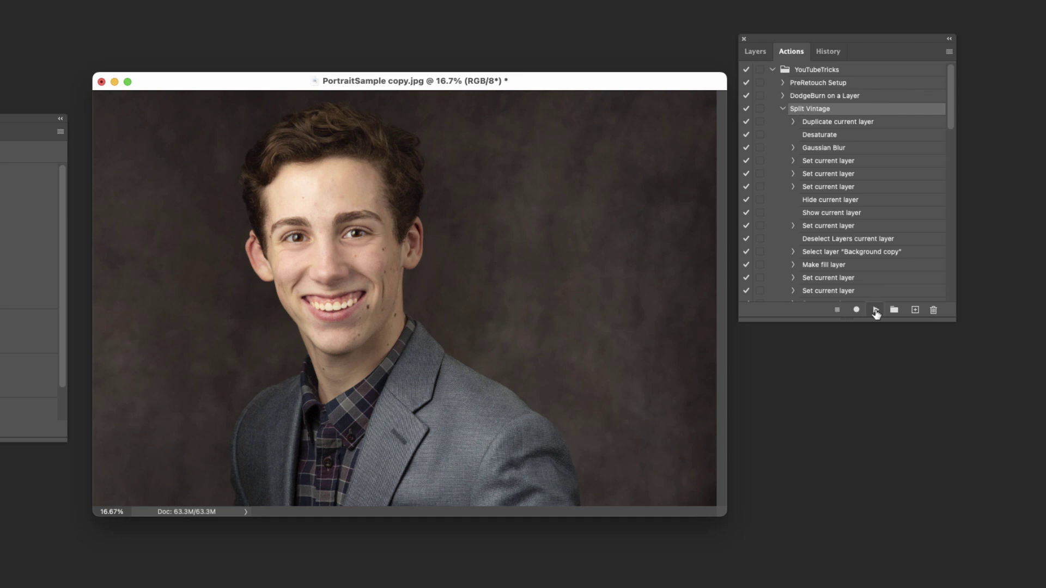
pyautogui.click(875, 309)
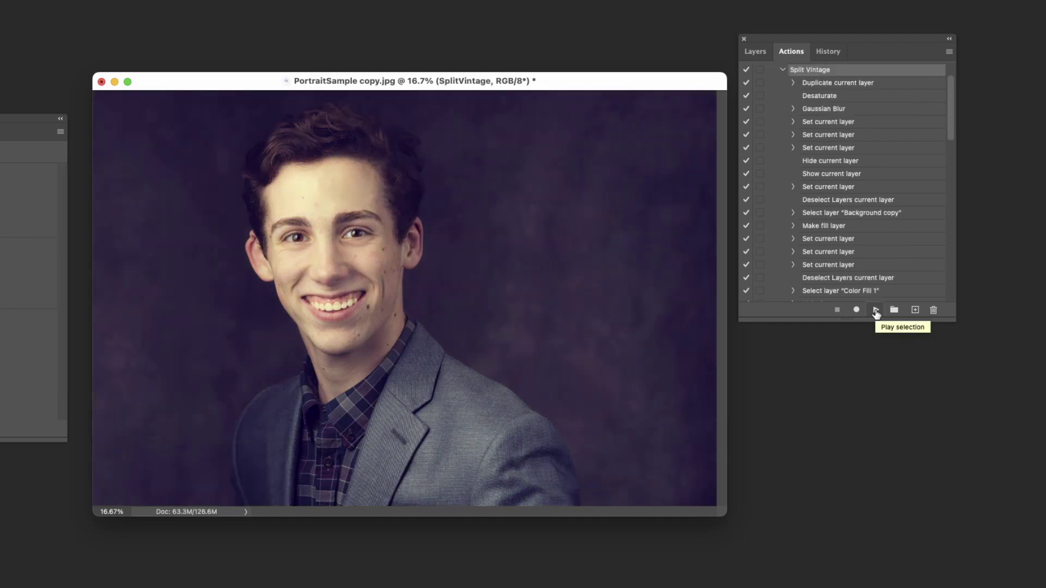
pyautogui.click(755, 51)
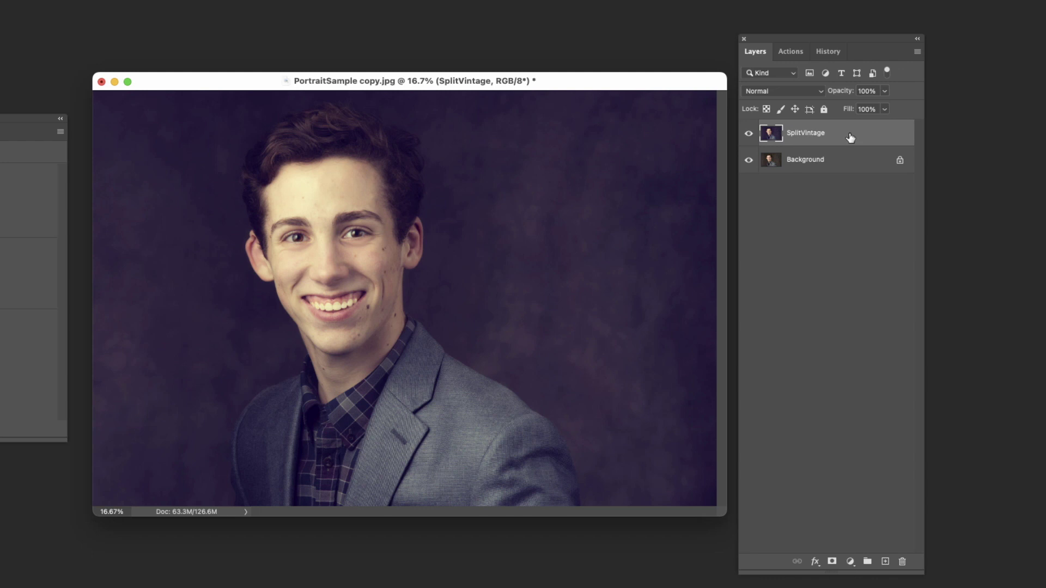
# Set SplitVintage opacity to 66% and toggle its visibility to compare before and after
pyautogui.click(750, 134)
pyautogui.click(749, 134)
pyautogui.click(885, 92)
pyautogui.moveTo(857, 107); pyautogui.dragTo(865, 108)
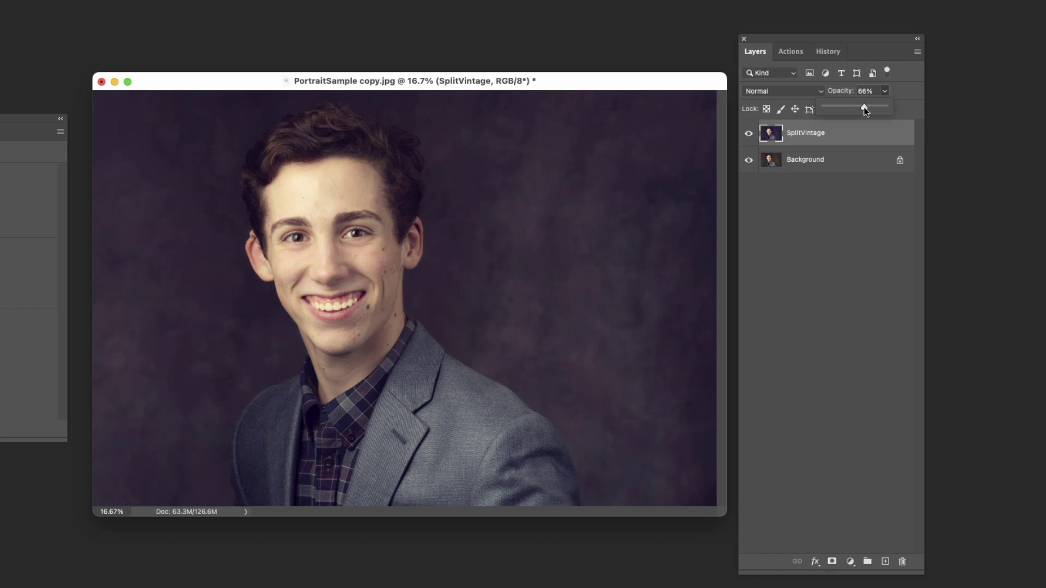
pyautogui.click(749, 133)
pyautogui.click(749, 133)
pyautogui.click(749, 134)
pyautogui.click(750, 134)
pyautogui.click(749, 133)
pyautogui.click(750, 133)
pyautogui.click(750, 133)
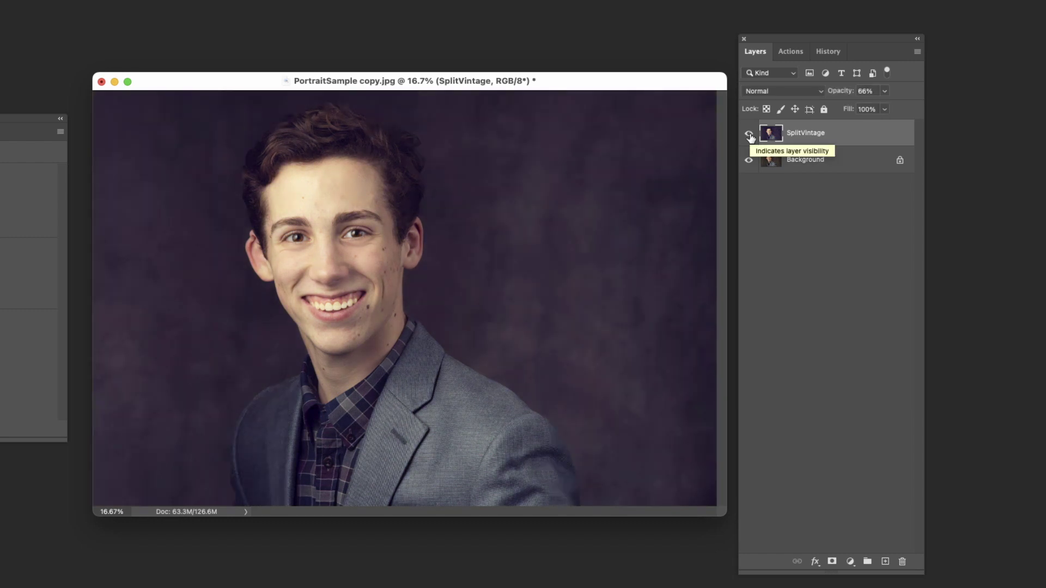
pyautogui.click(749, 134)
pyautogui.click(749, 133)
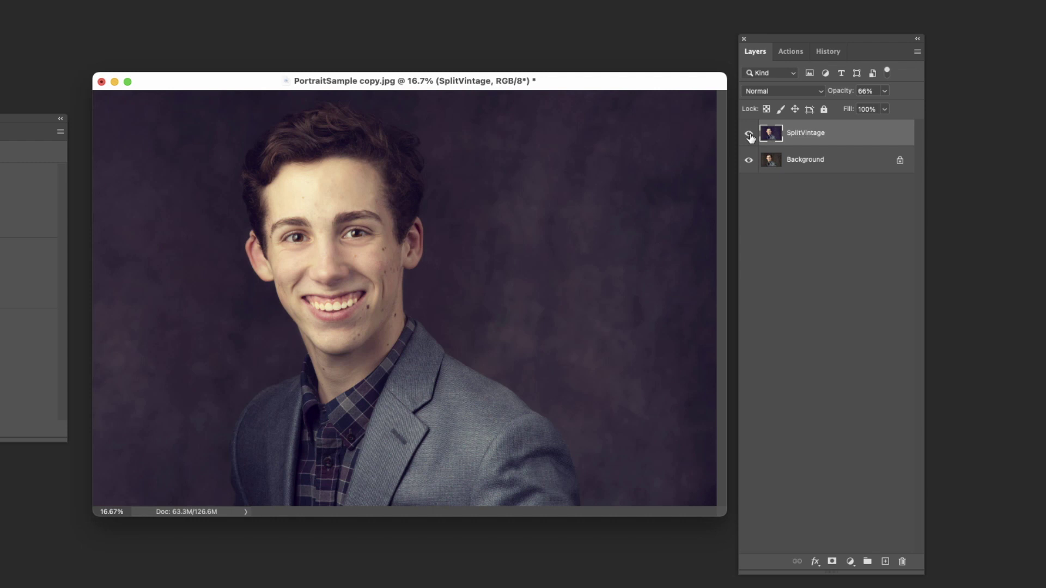
pyautogui.click(749, 134)
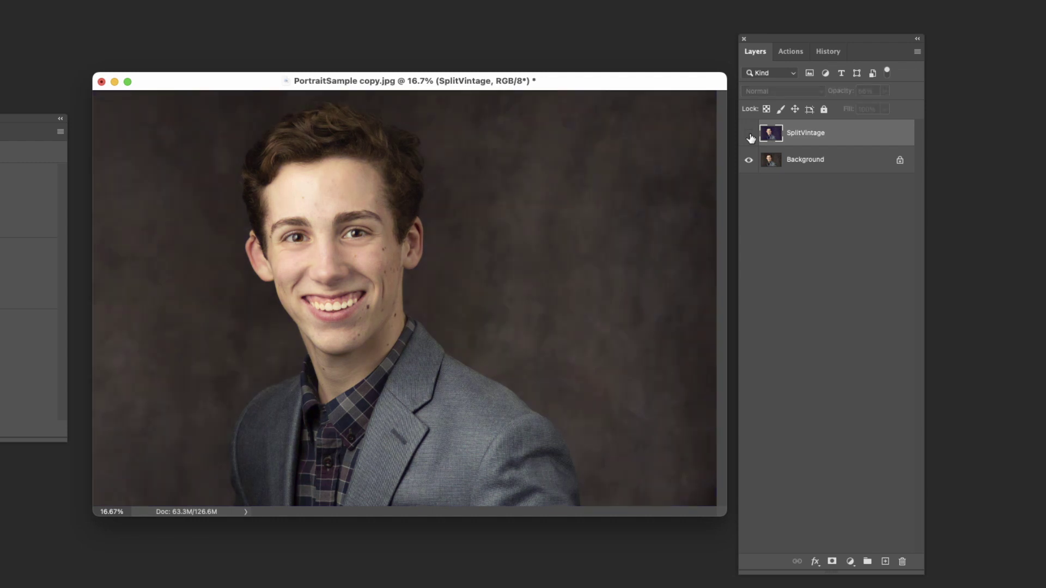
pyautogui.click(749, 134)
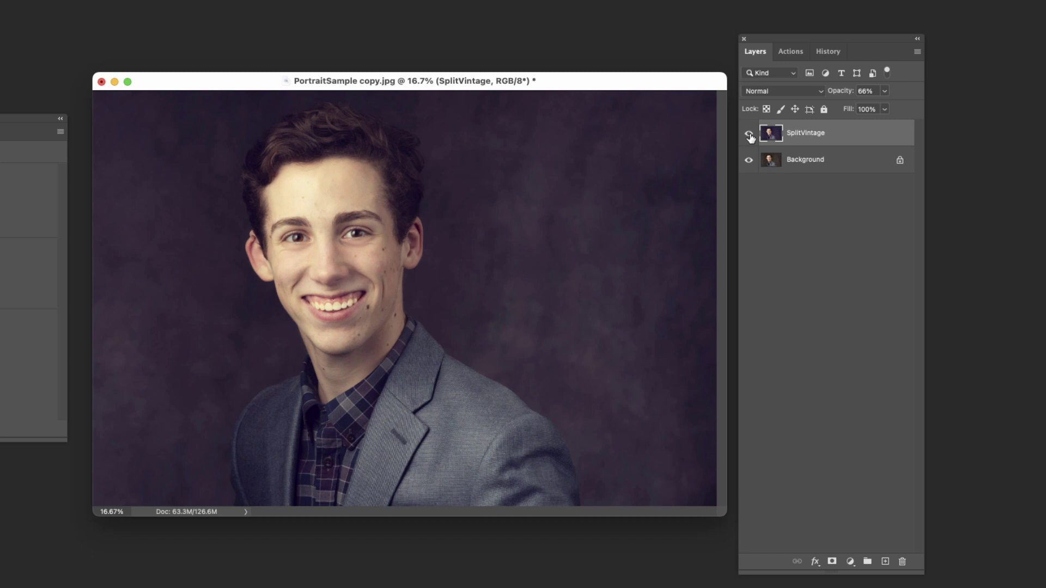